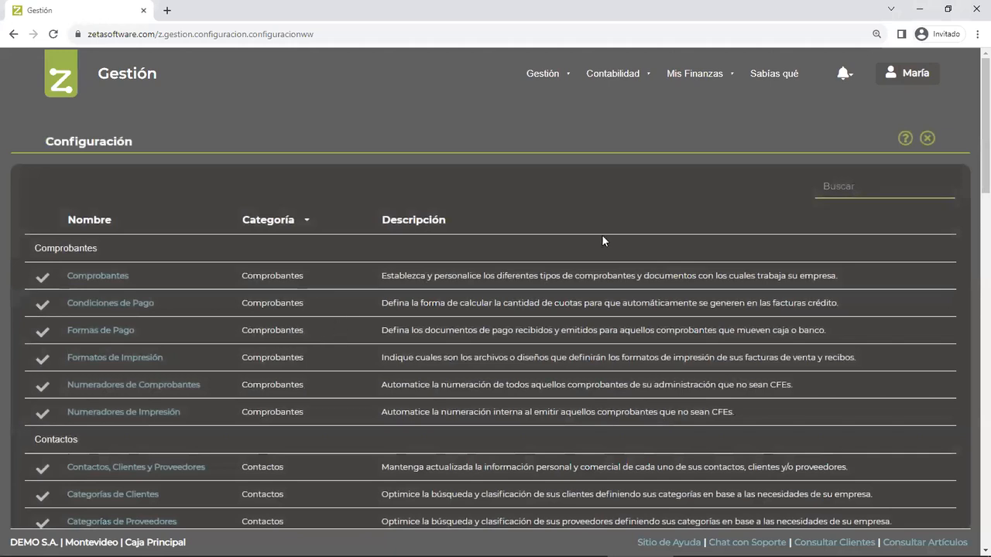
# - Open the Conceptos configuration under Caja y Bancos and review the Tipo assigned to each concept, including the Artículo type of Mercadería
pyautogui.scroll(-4, 148, 366)
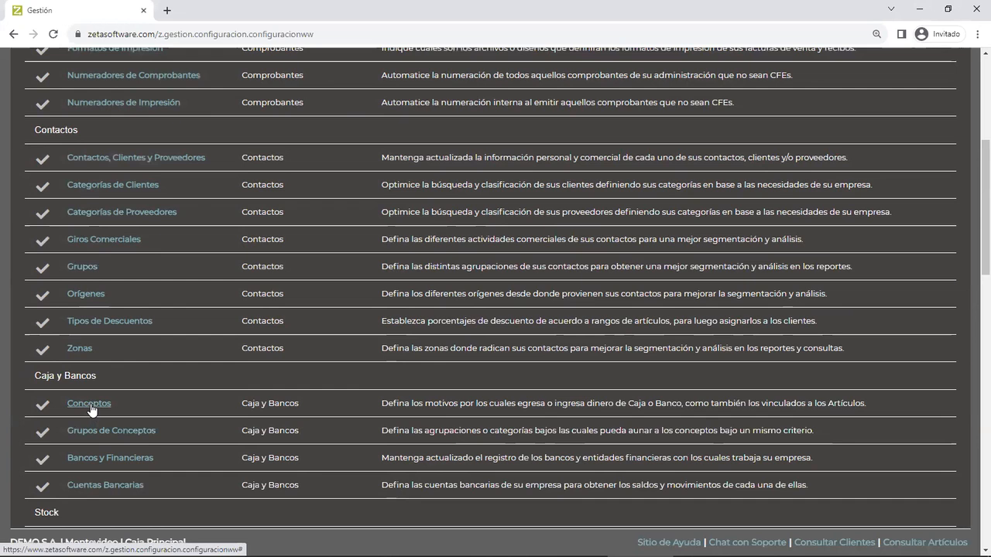
pyautogui.click(91, 405)
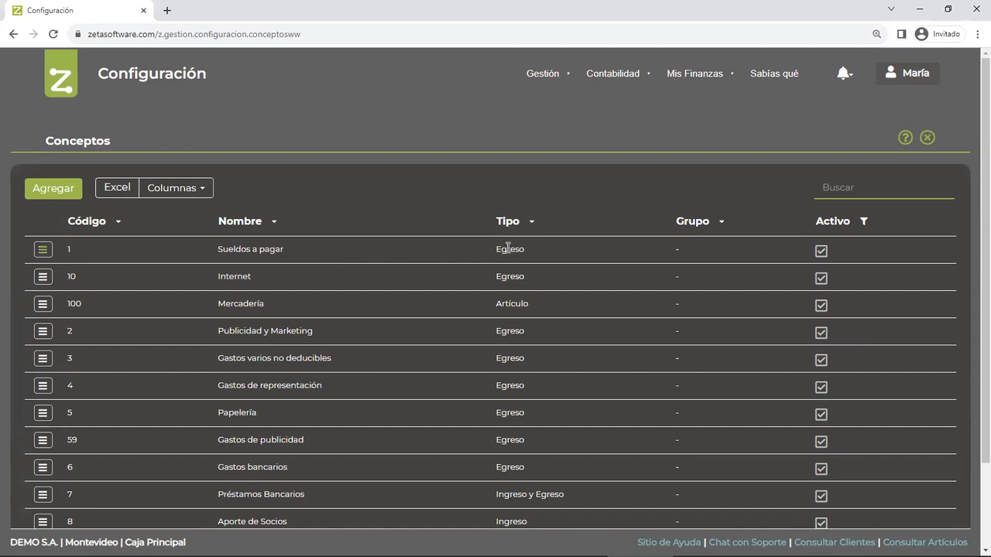
pyautogui.moveTo(496, 304); pyautogui.dragTo(530, 304)
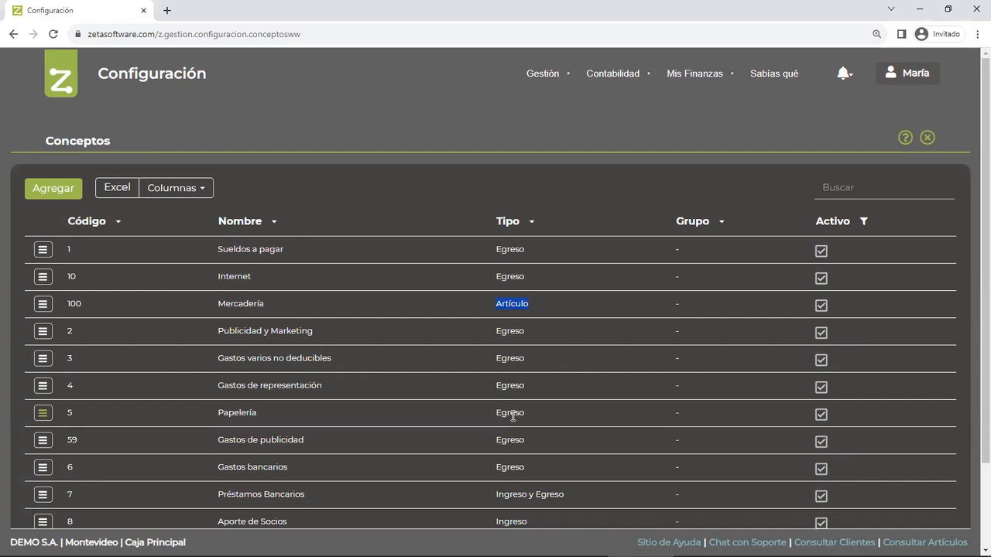
pyautogui.scroll(-3, 514, 411)
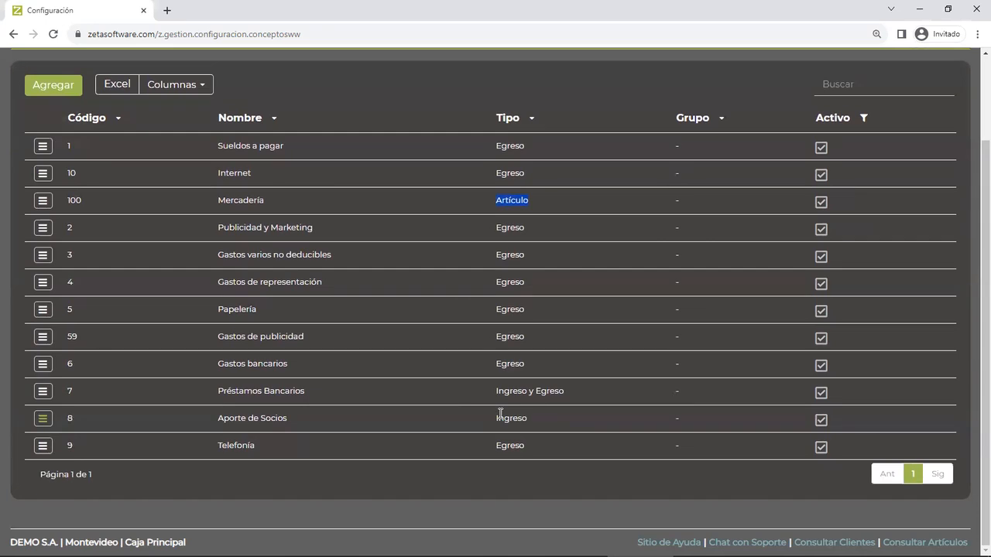
pyautogui.scroll(1, 378, 360)
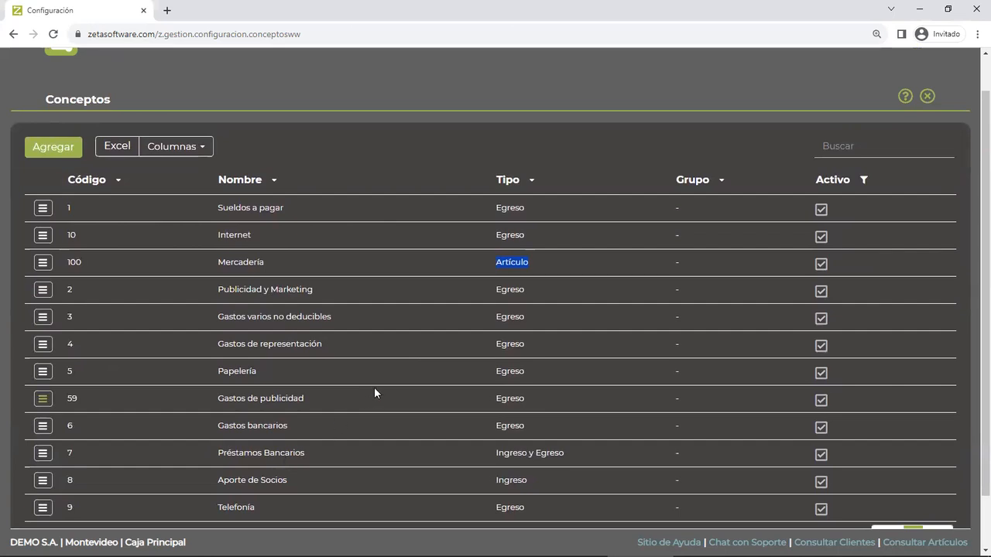
pyautogui.scroll(1, 374, 386)
# - Open Comprobantes in a new browser tab and go to the suppliers' Compras y Devoluciones list
pyautogui.moveTo(542, 84)
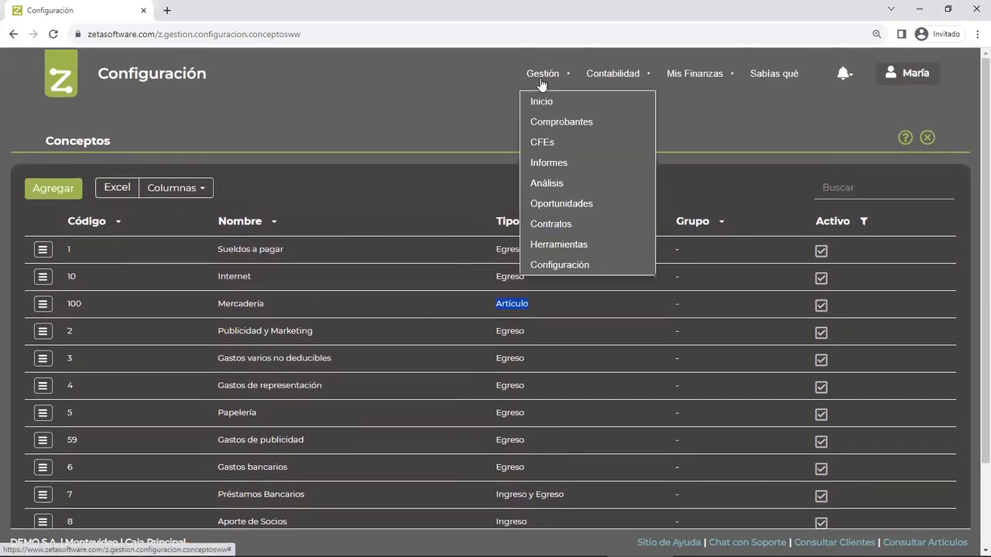
pyautogui.rightClick(548, 128)
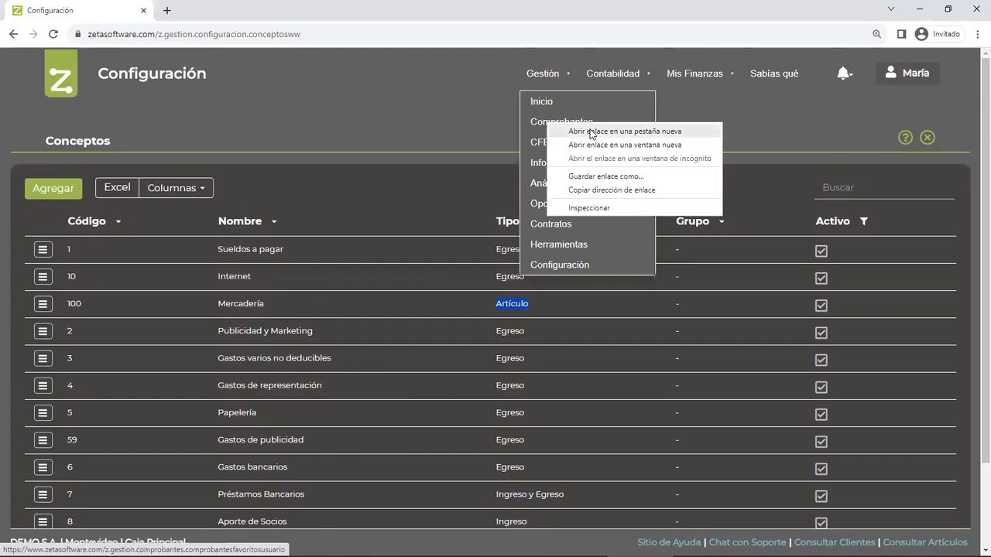
pyautogui.click(624, 131)
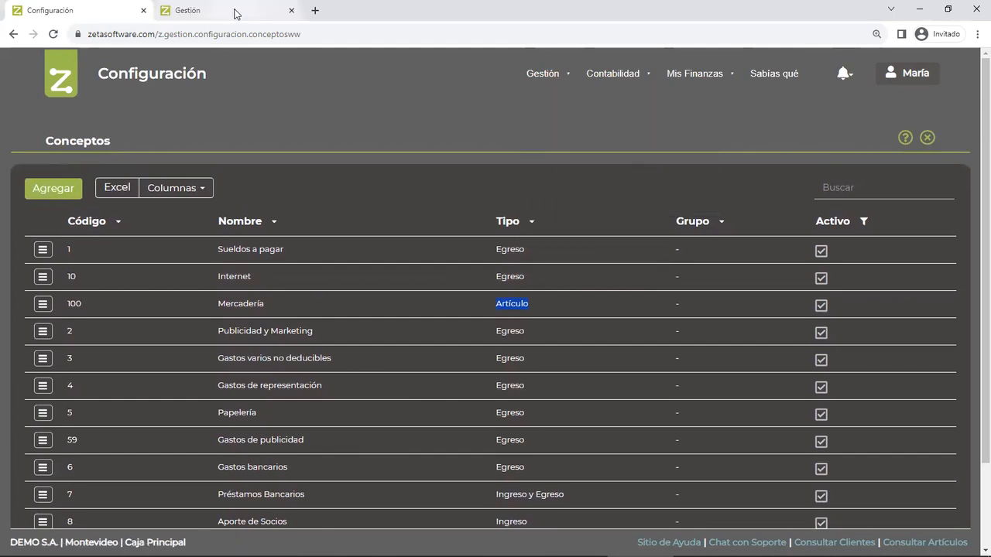
pyautogui.click(236, 13)
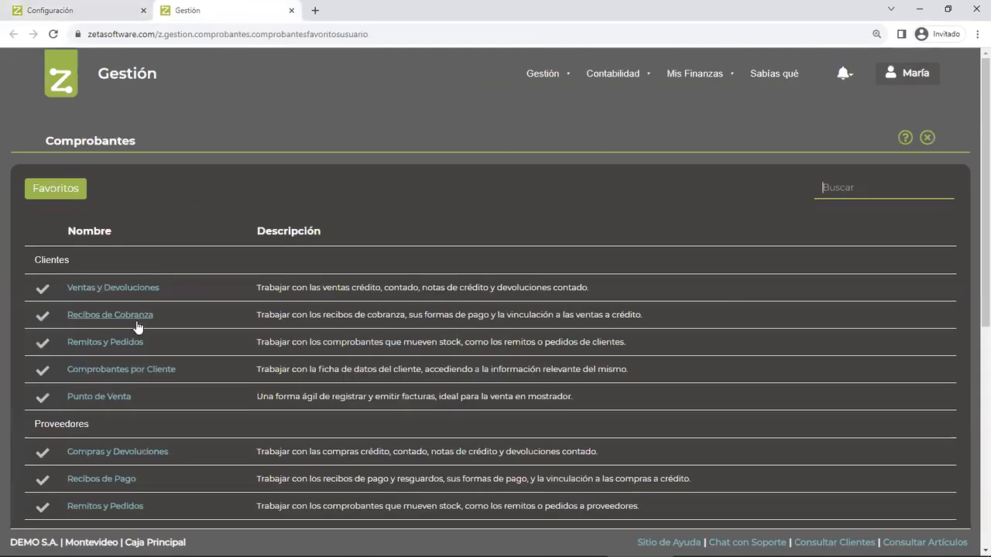
pyautogui.scroll(-2, 137, 319)
pyautogui.click(121, 330)
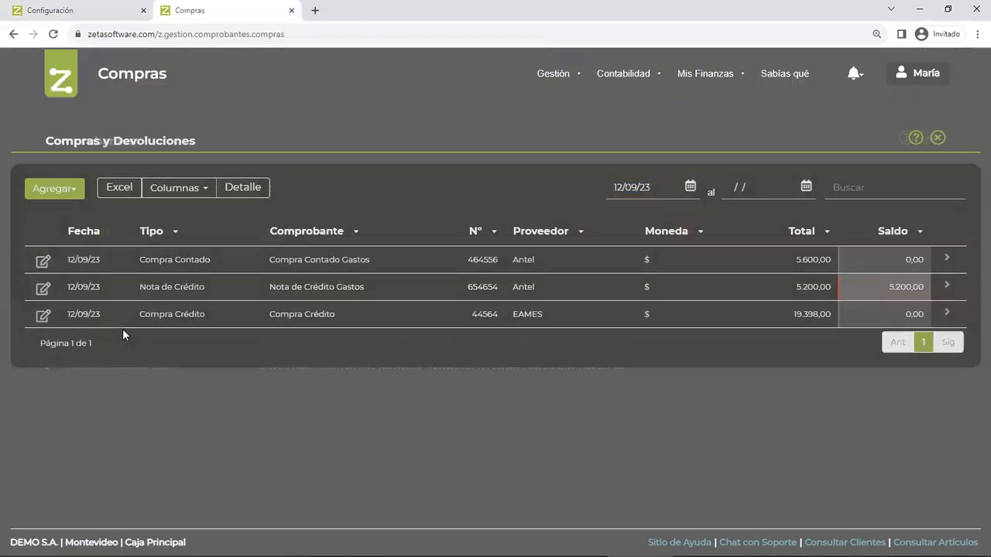
# - Start a new Compra Contado and examine the Comprobante types available for it, keeping 23-C.Contado selected
pyautogui.click(53, 190)
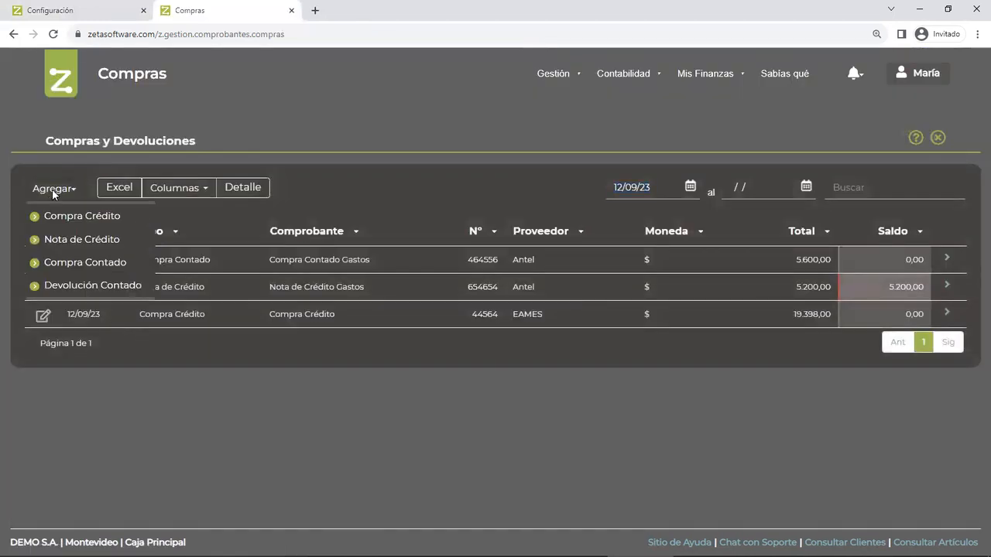
pyautogui.click(69, 261)
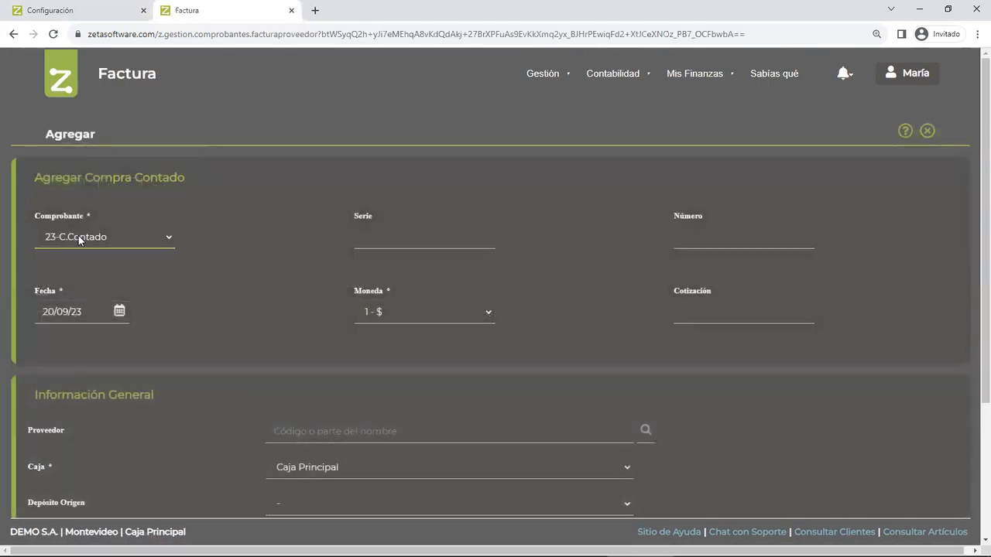
pyautogui.click(79, 240)
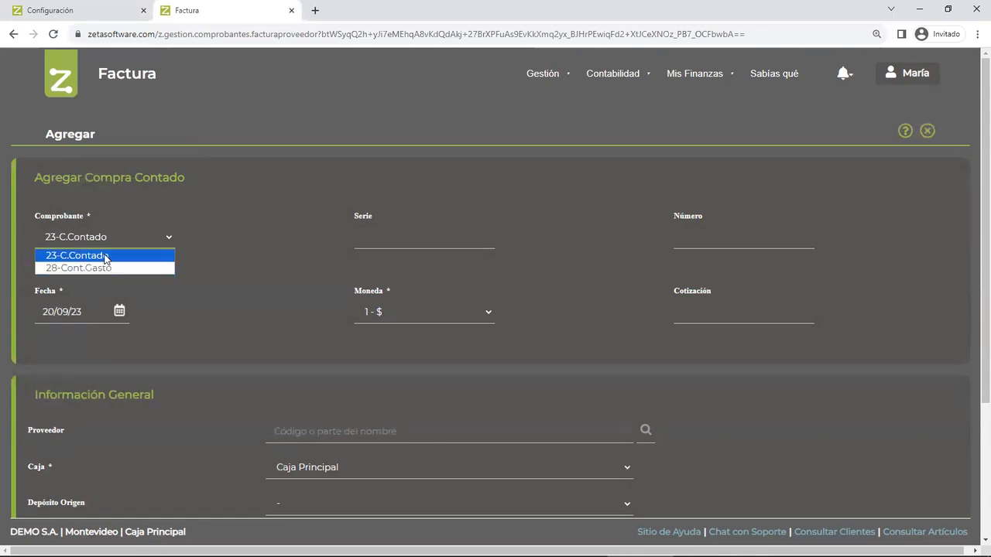
pyautogui.click(95, 256)
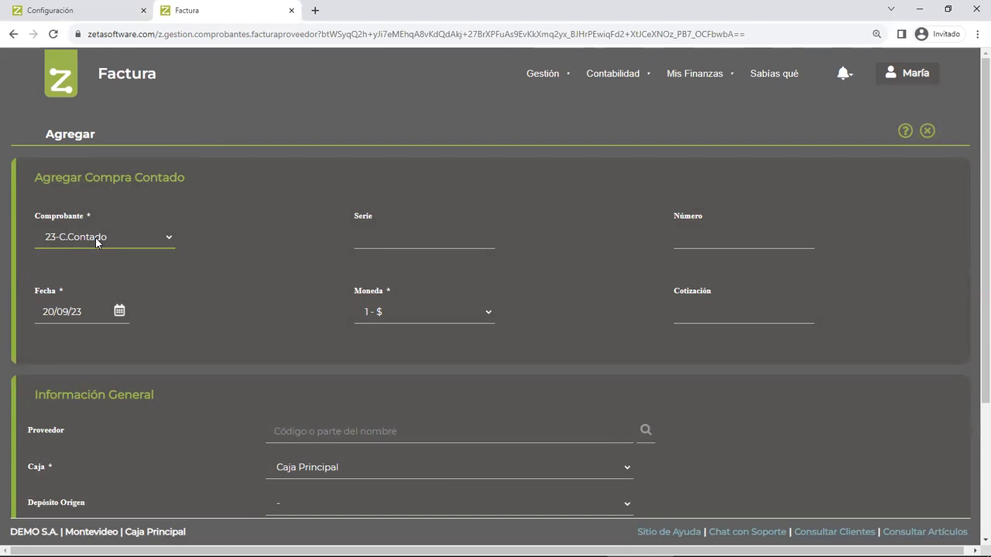
pyautogui.click(95, 238)
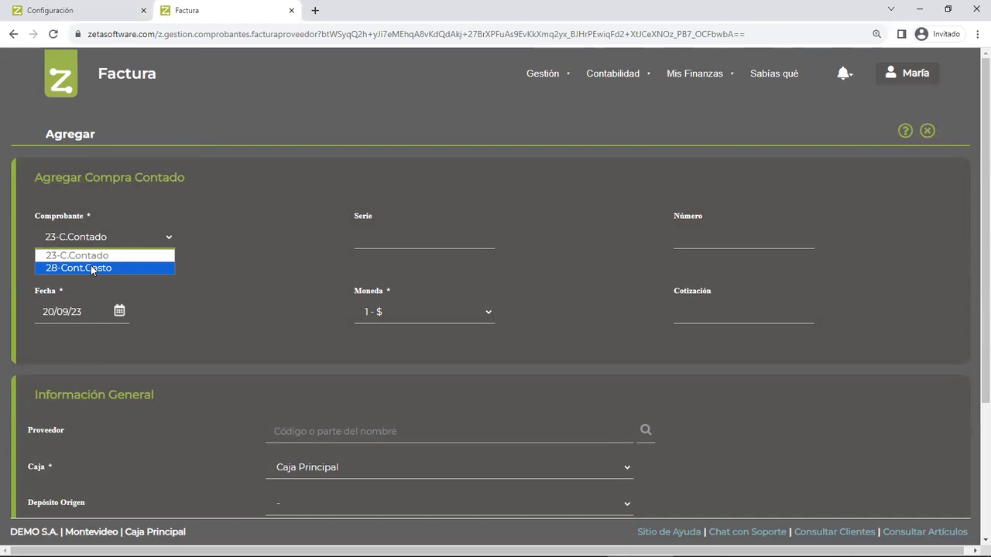
# - Return to the Conceptos list in the other browser tab and review the defined concepts
pyautogui.click(97, 11)
pyautogui.scroll(-1, 301, 335)
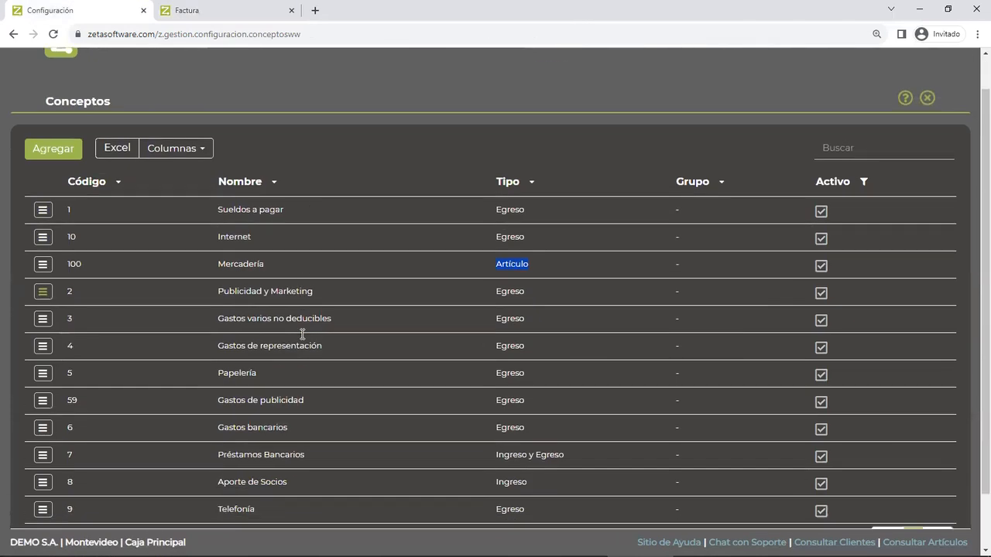
pyautogui.scroll(-1, 301, 334)
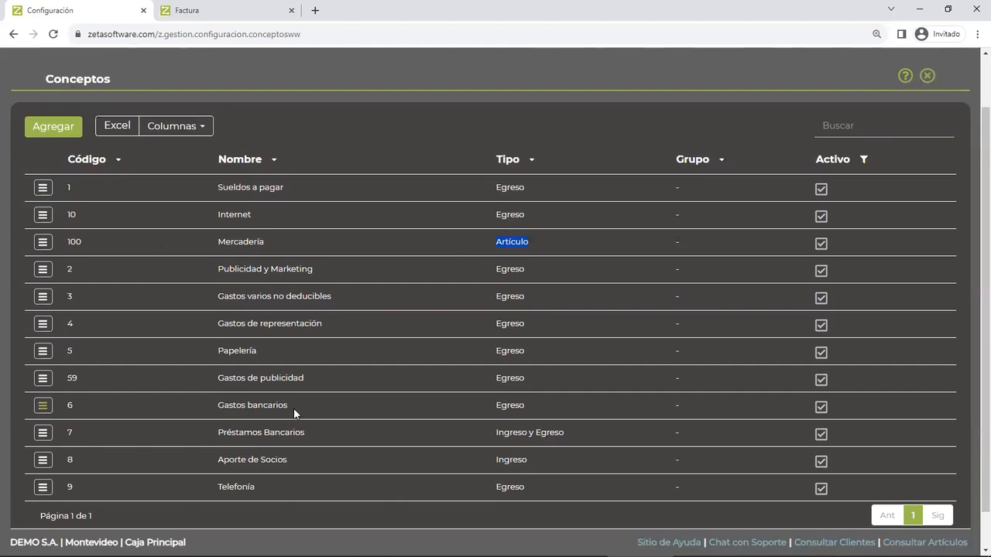
pyautogui.scroll(2, 373, 302)
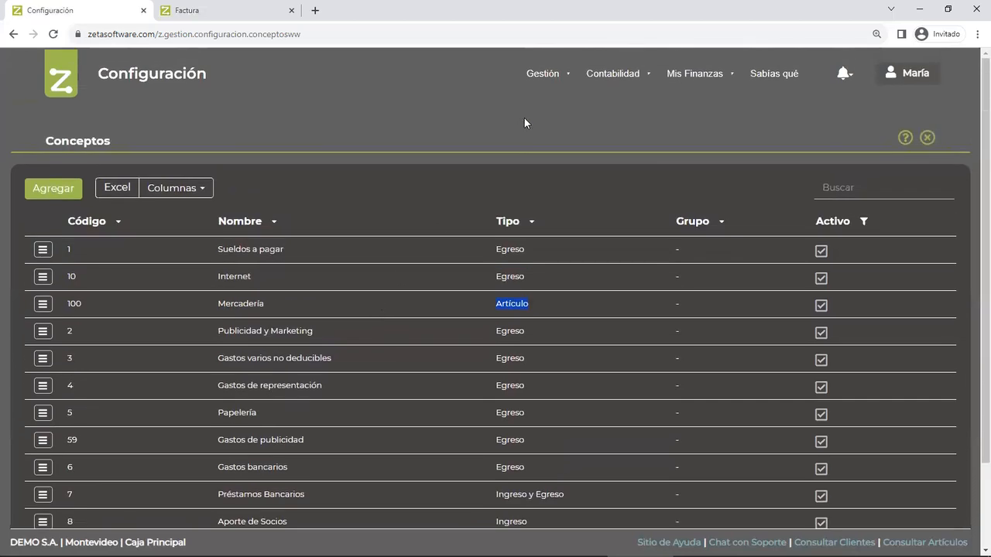
pyautogui.click(545, 75)
pyautogui.moveTo(612, 87)
# - Add the Código Contable column to the Conceptos list and update the view
pyautogui.click(184, 193)
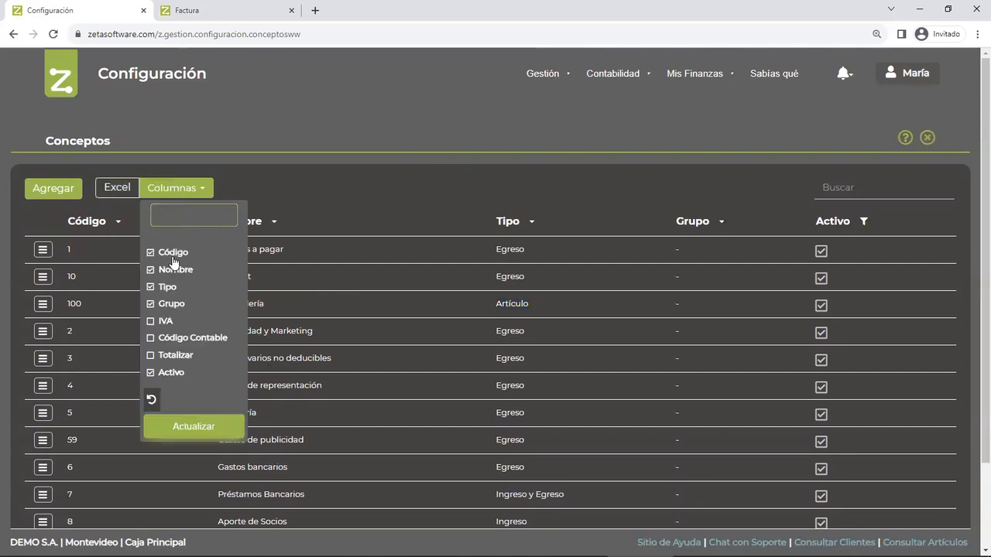
pyautogui.scroll(-1, 176, 348)
pyautogui.scroll(-2, 175, 344)
pyautogui.click(197, 276)
pyautogui.click(195, 365)
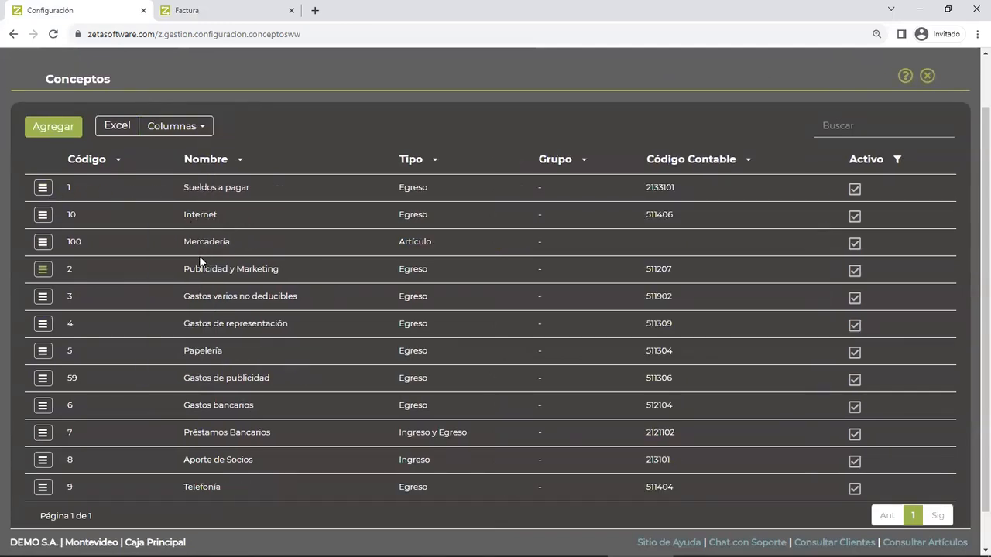
# - Examine the accounting codes linked to the first concepts, highlighting the Sueldos a pagar name and its code
pyautogui.moveTo(644, 188); pyautogui.dragTo(676, 189)
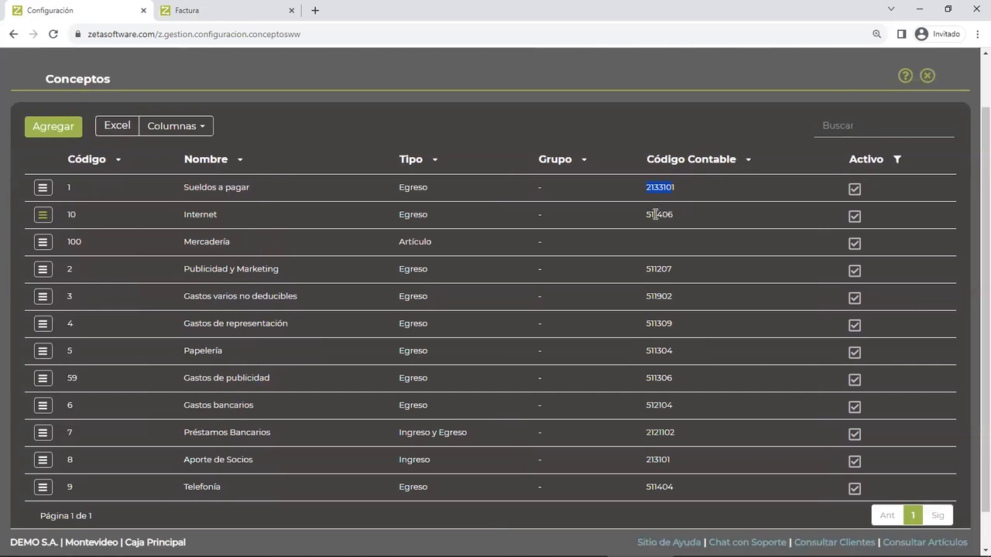
pyautogui.moveTo(647, 215); pyautogui.dragTo(676, 189)
pyautogui.moveTo(251, 187); pyautogui.dragTo(183, 191)
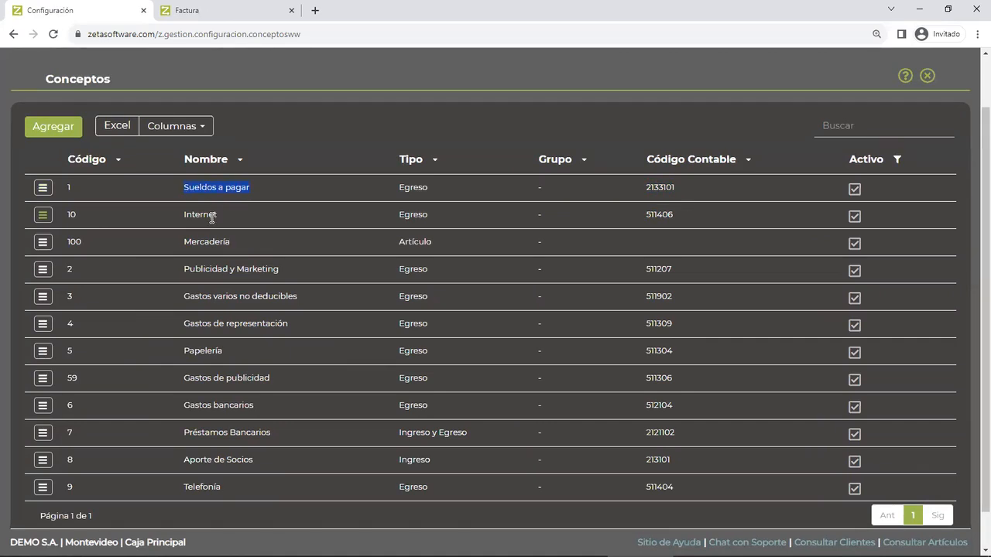
pyautogui.scroll(1, 428, 212)
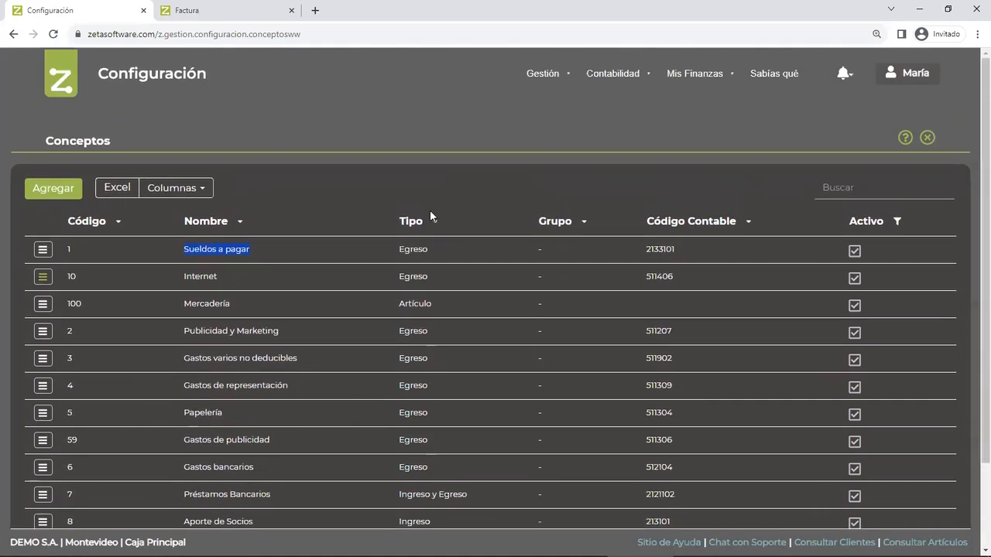
pyautogui.click(540, 82)
pyautogui.moveTo(649, 248); pyautogui.dragTo(675, 248)
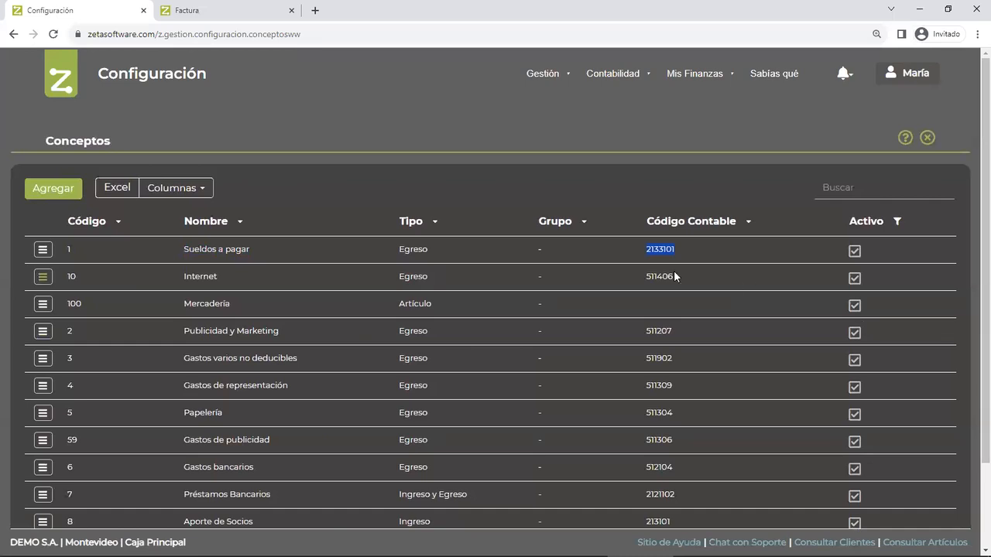
pyautogui.moveTo(184, 248); pyautogui.dragTo(249, 249)
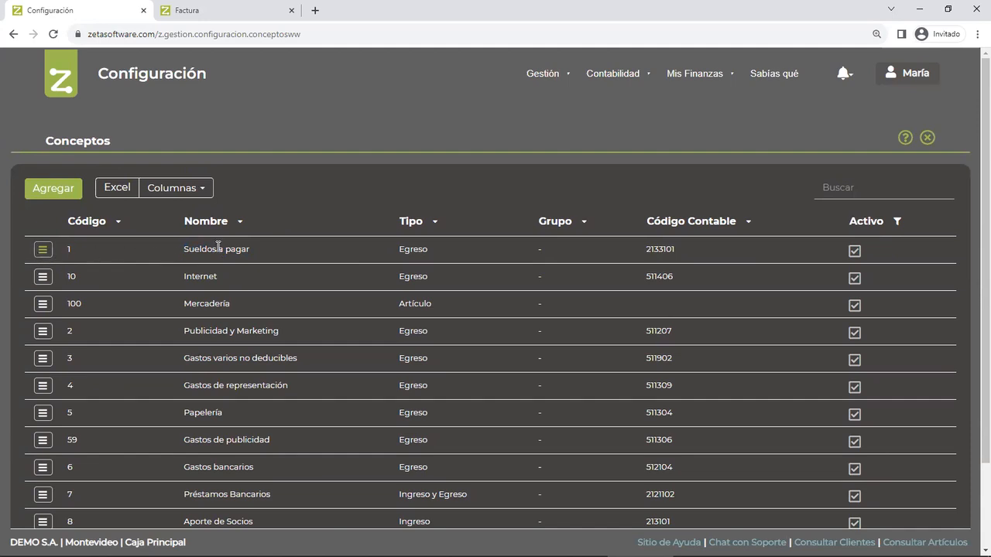
# - Start a new concept with Código 11, Nombre Combustible and Tipo Egreso
pyautogui.click(51, 189)
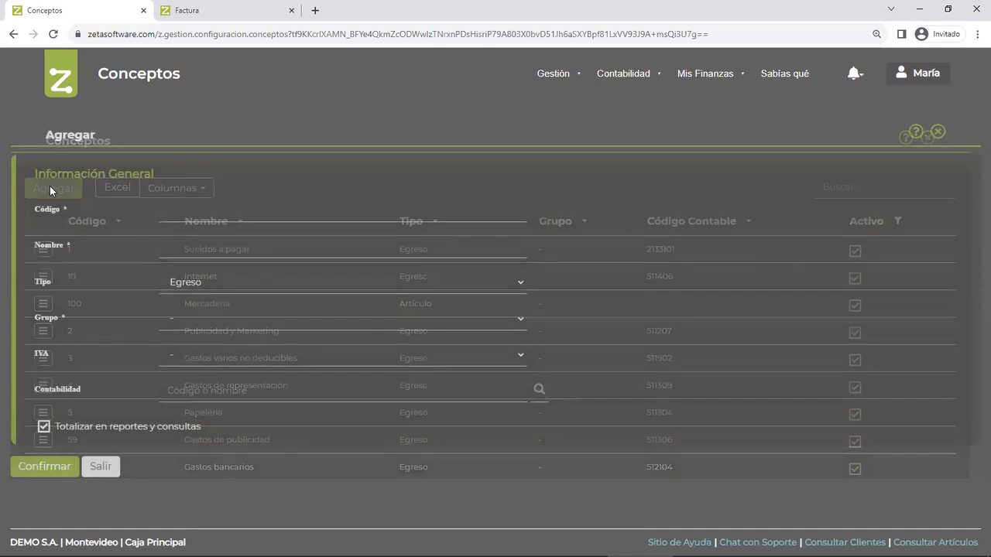
pyautogui.write('11')
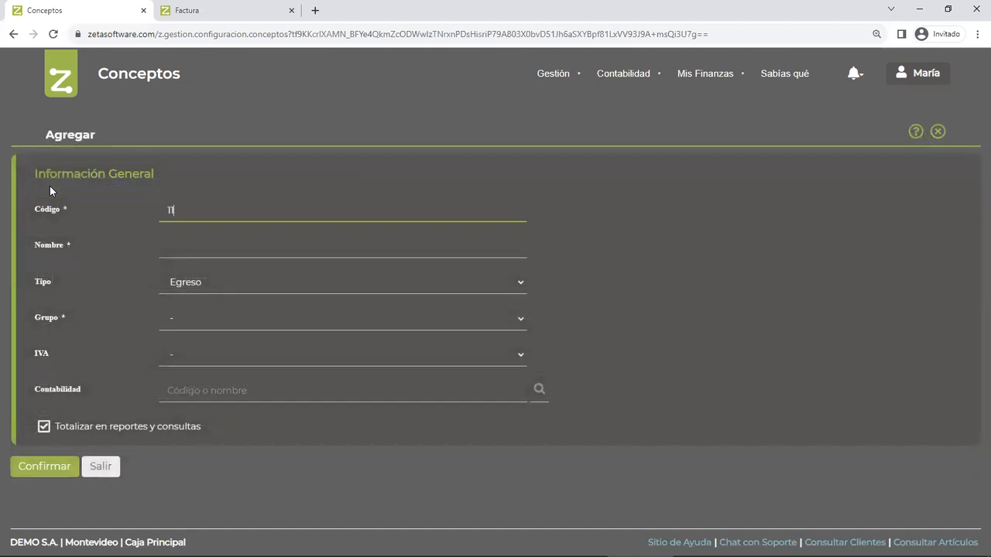
pyautogui.press('Tab')
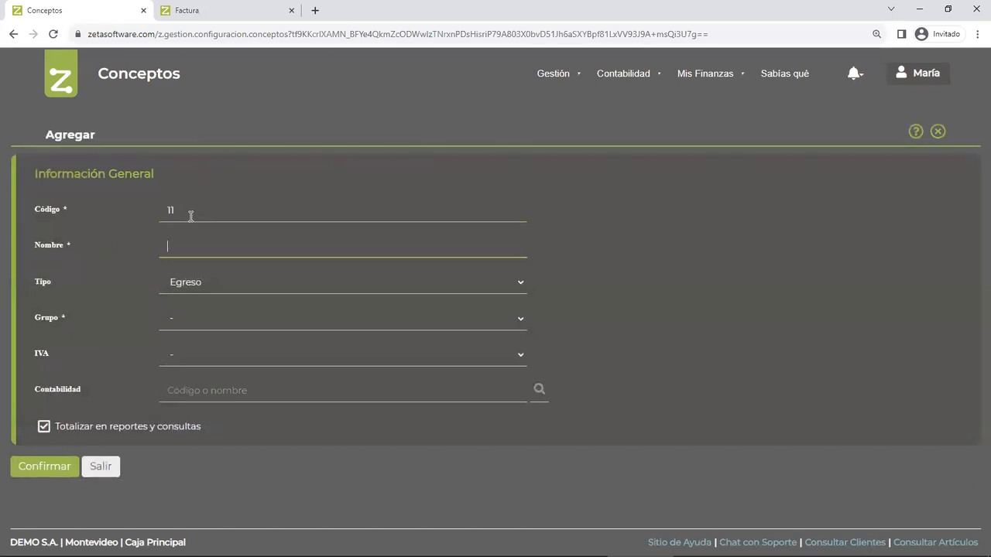
pyautogui.write('Combustible')
pyautogui.press('Tab')
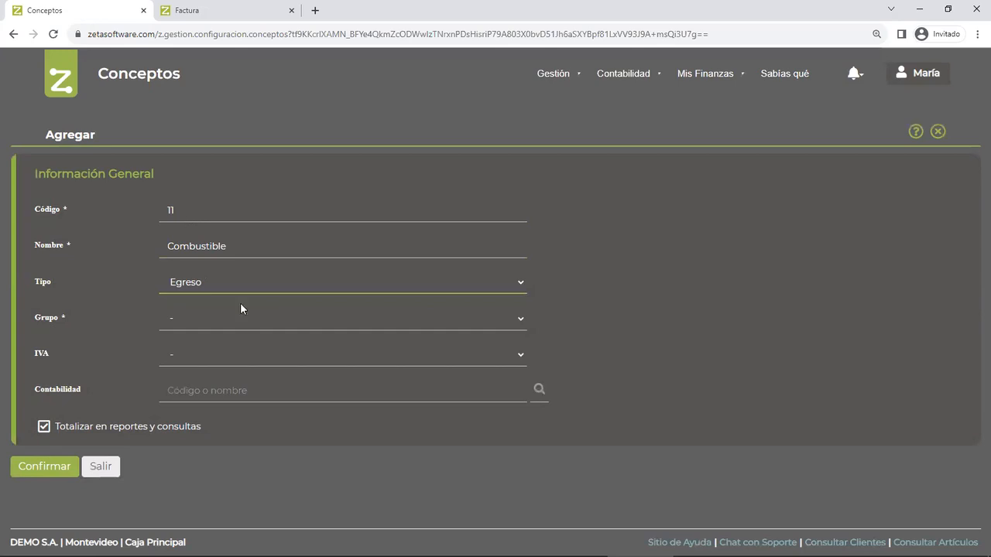
pyautogui.click(249, 289)
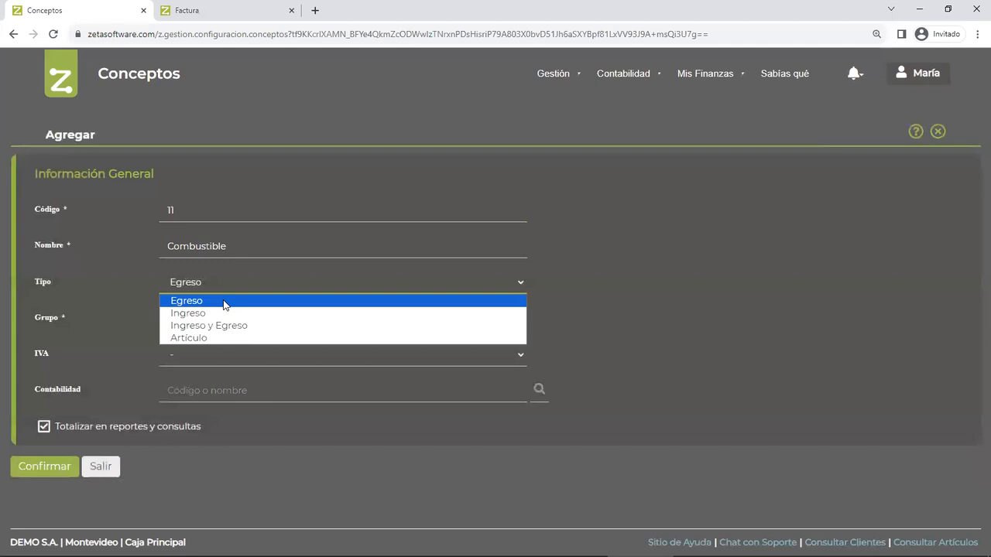
pyautogui.click(223, 301)
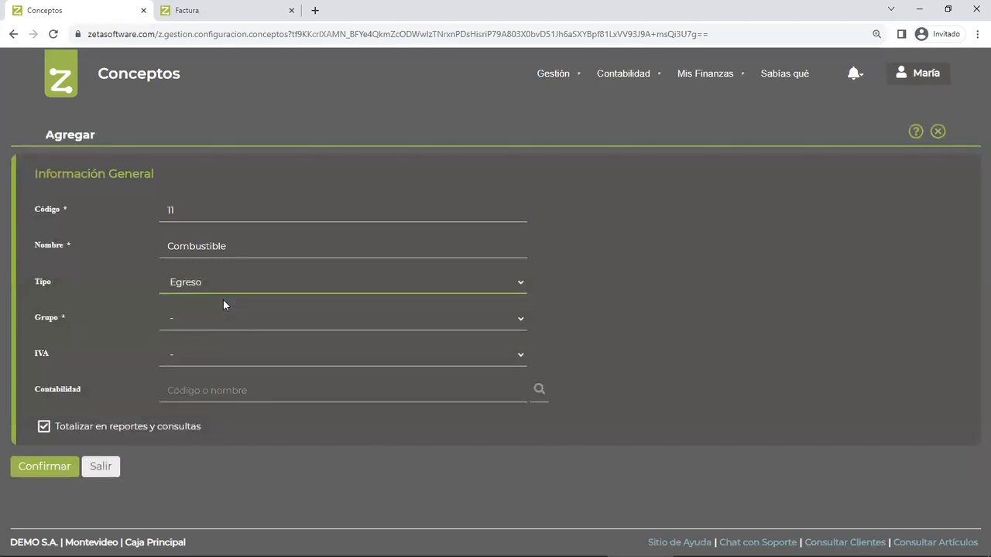
pyautogui.press('Tab')
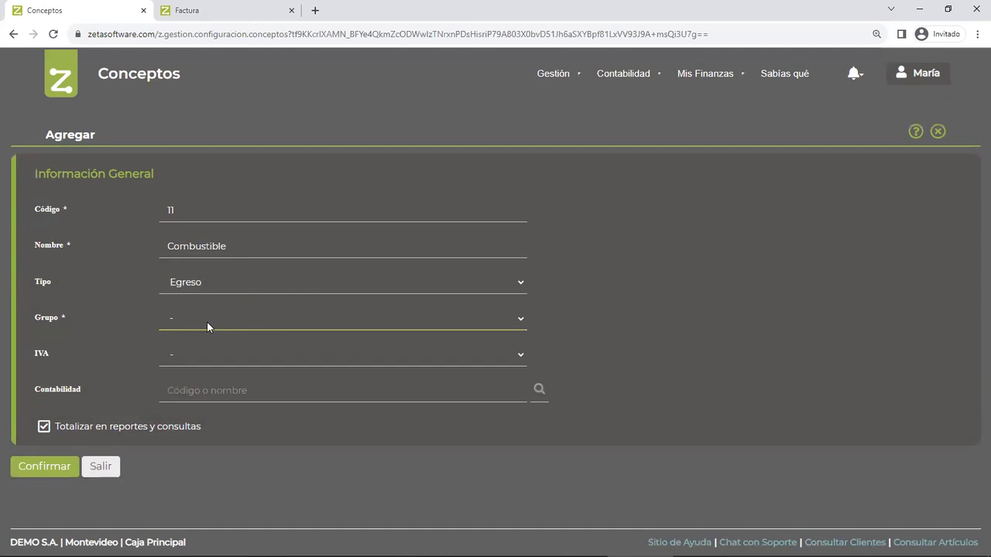
# - View the Grupo options for the new concept, and open Configuración in a separate browser tab
pyautogui.click(207, 322)
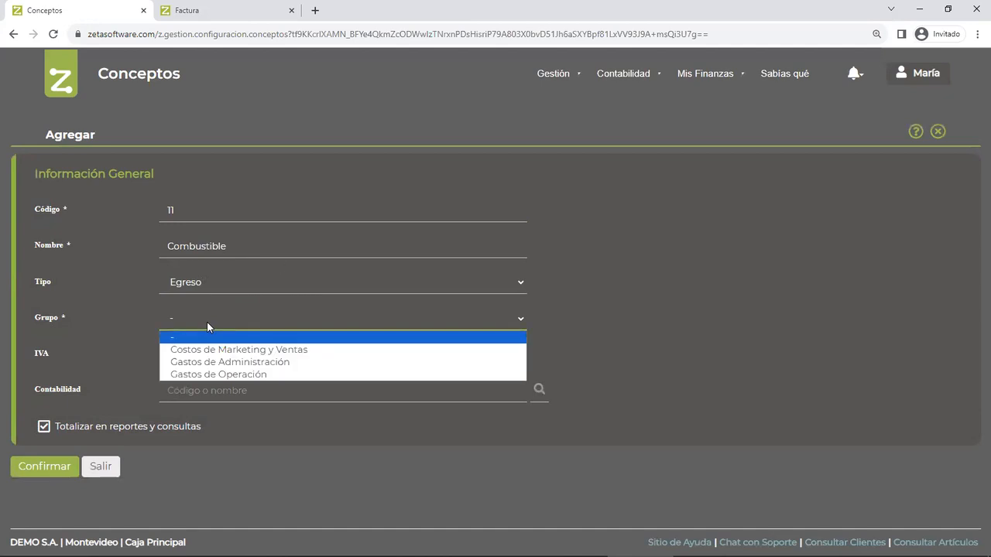
pyautogui.moveTo(553, 77)
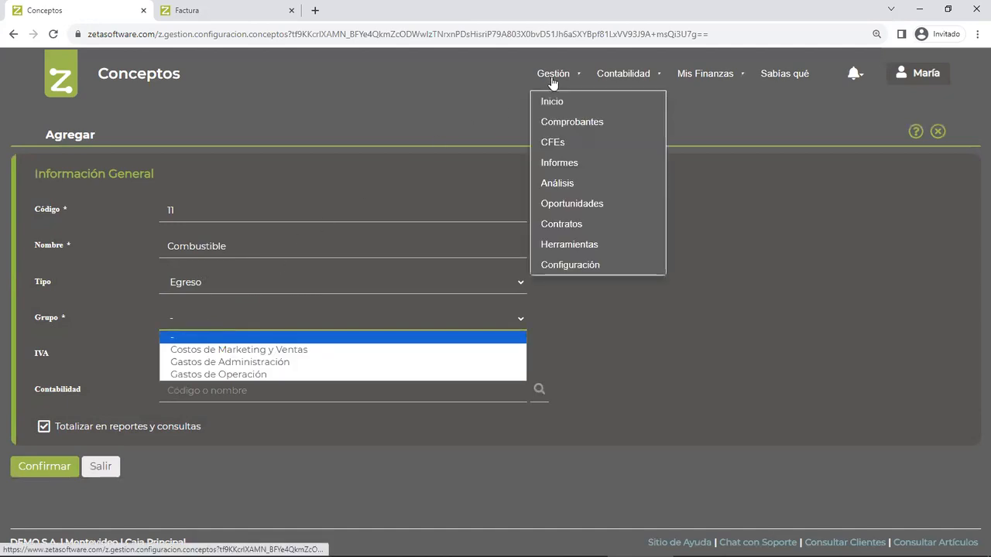
pyautogui.rightClick(571, 265)
pyautogui.click(640, 273)
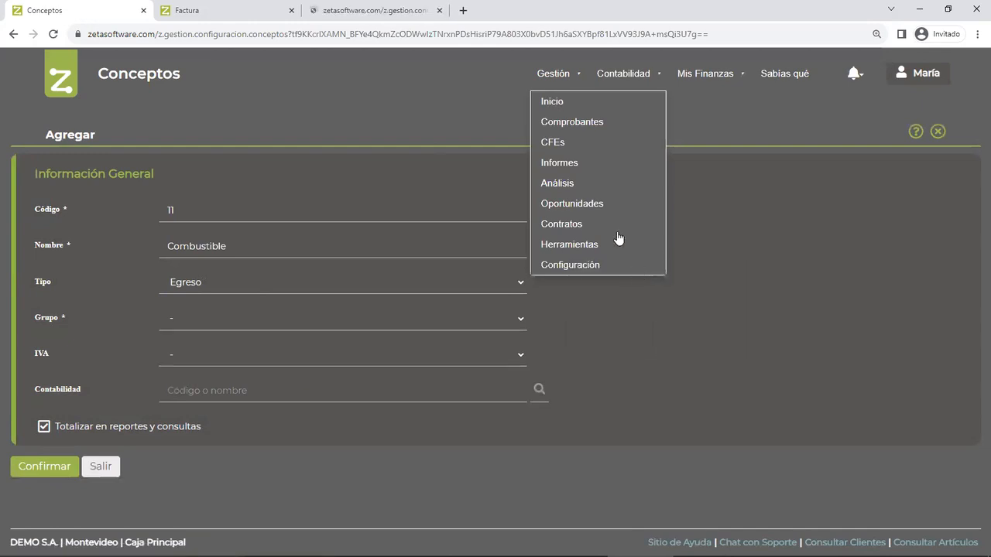
pyautogui.click(369, 13)
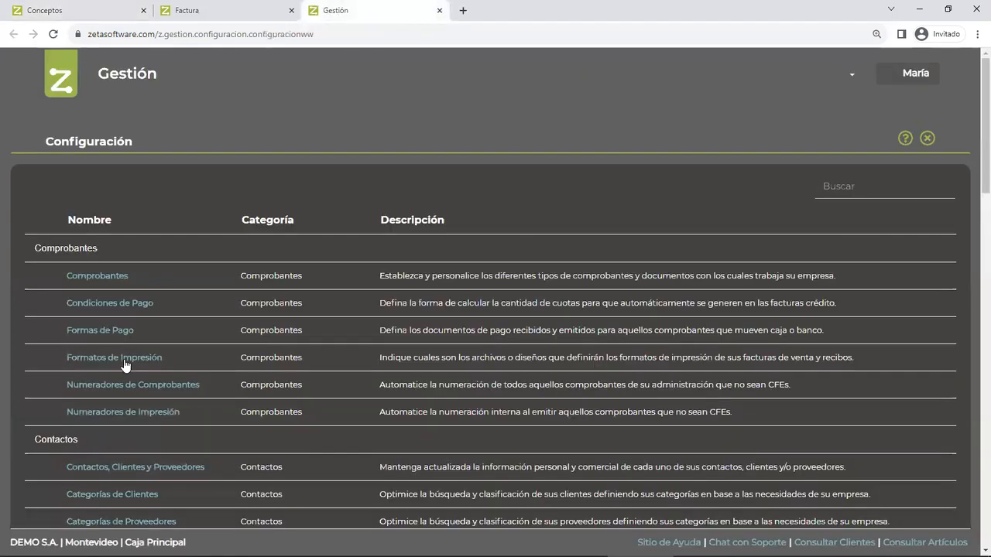
# - Open the Grupos de Conceptos list from the Caja y Bancos configuration section
pyautogui.scroll(-5, 130, 356)
pyautogui.scroll(-4, 131, 358)
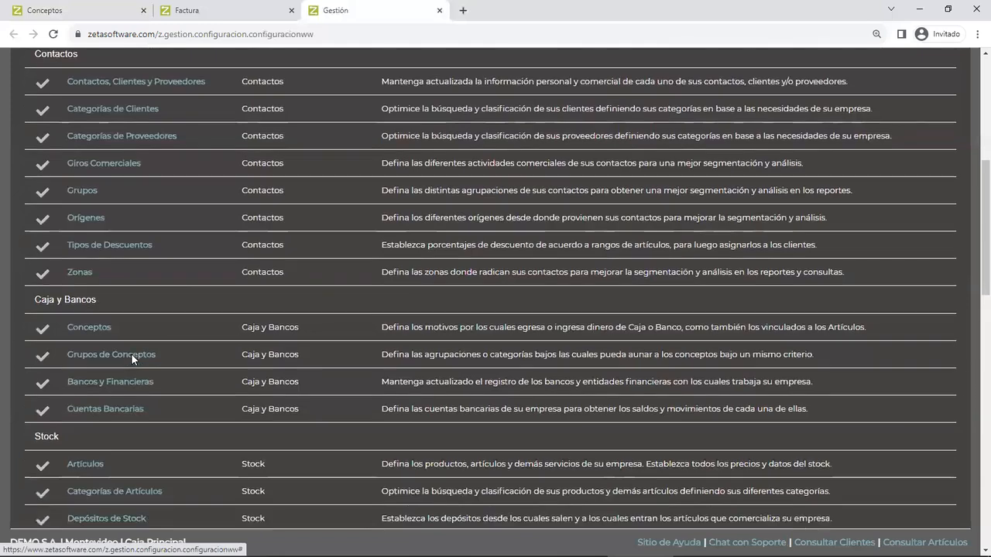
pyautogui.scroll(2, 108, 296)
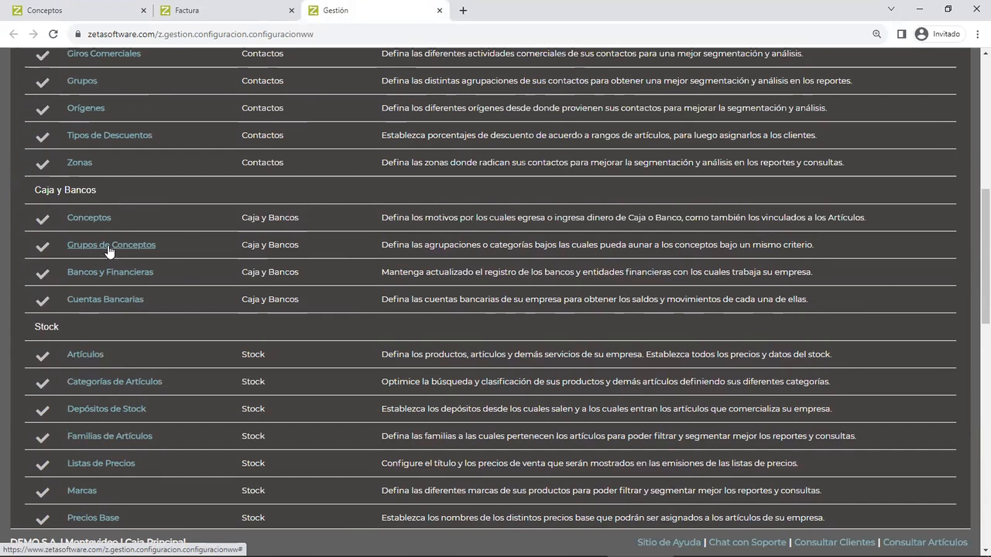
pyautogui.click(108, 246)
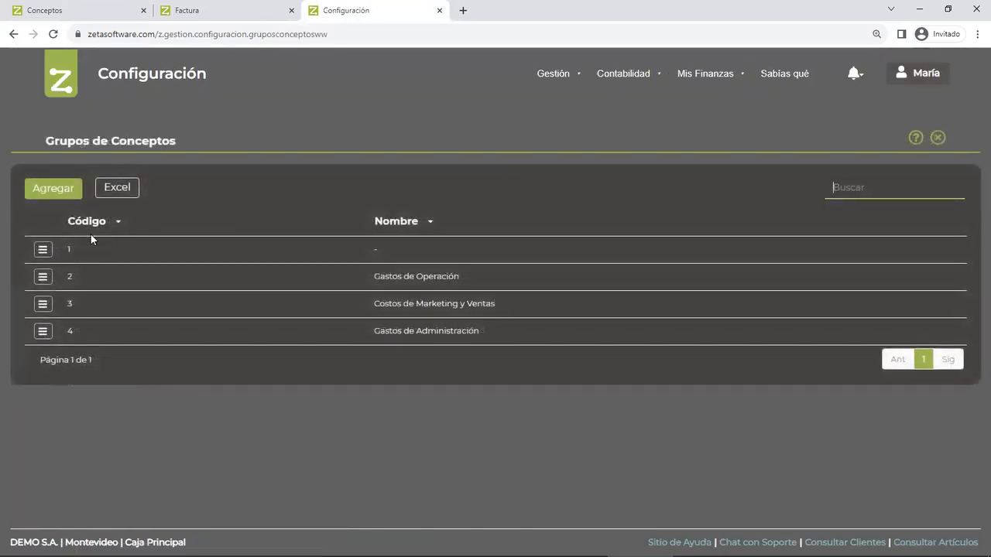
# - View the blank form for adding a concept group, leave it without saving, and examine the existing groups
pyautogui.click(56, 190)
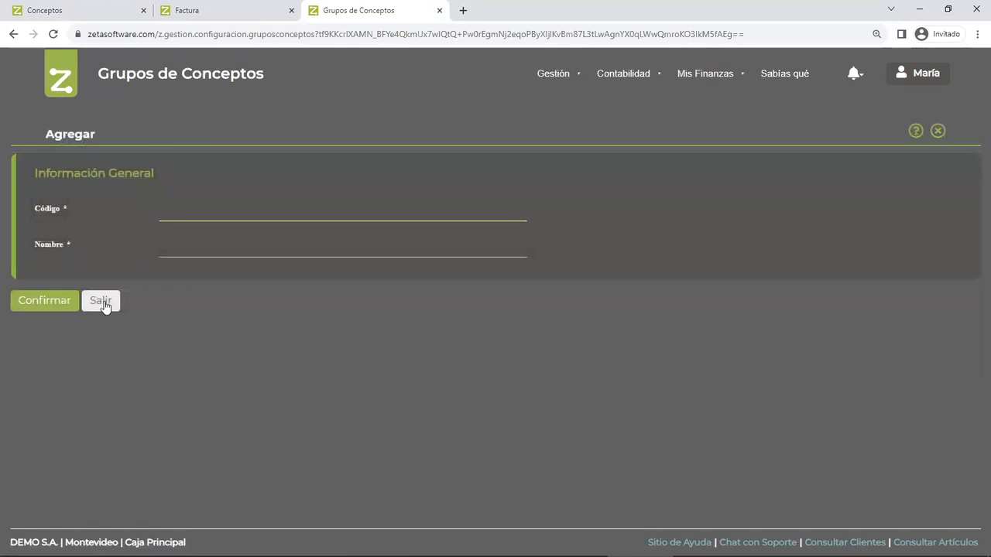
pyautogui.click(111, 301)
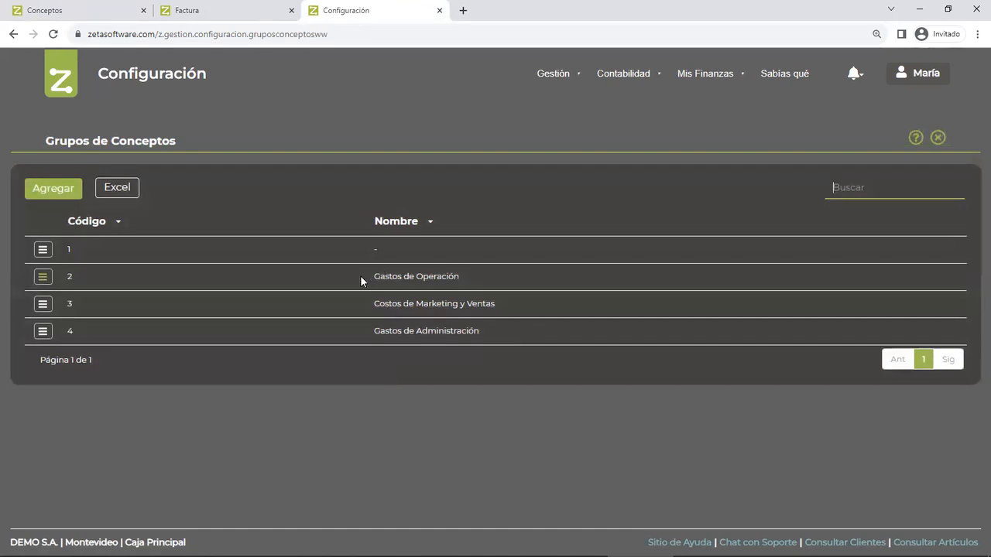
pyautogui.click(383, 301)
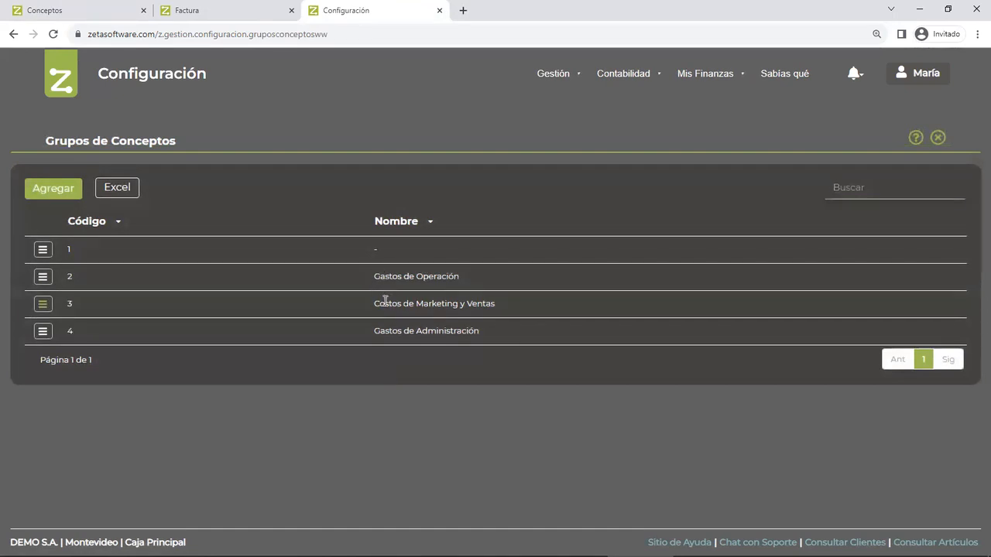
pyautogui.moveTo(398, 330); pyautogui.dragTo(427, 330)
# - Return to the new Combustible concept and set its Grupo to Gastos de Operación and IVA to 1 - IVA 22%
pyautogui.click(101, 11)
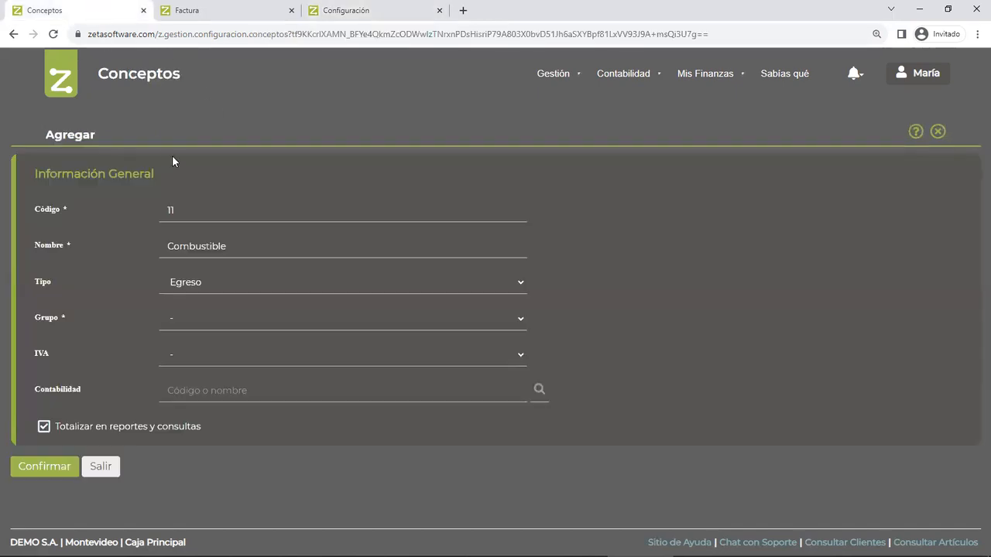
pyautogui.click(194, 318)
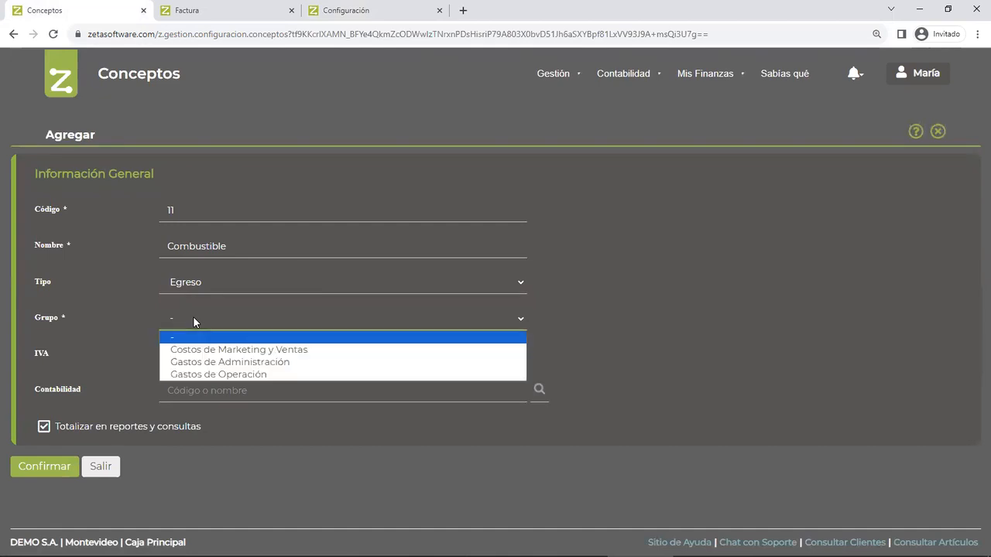
pyautogui.click(202, 376)
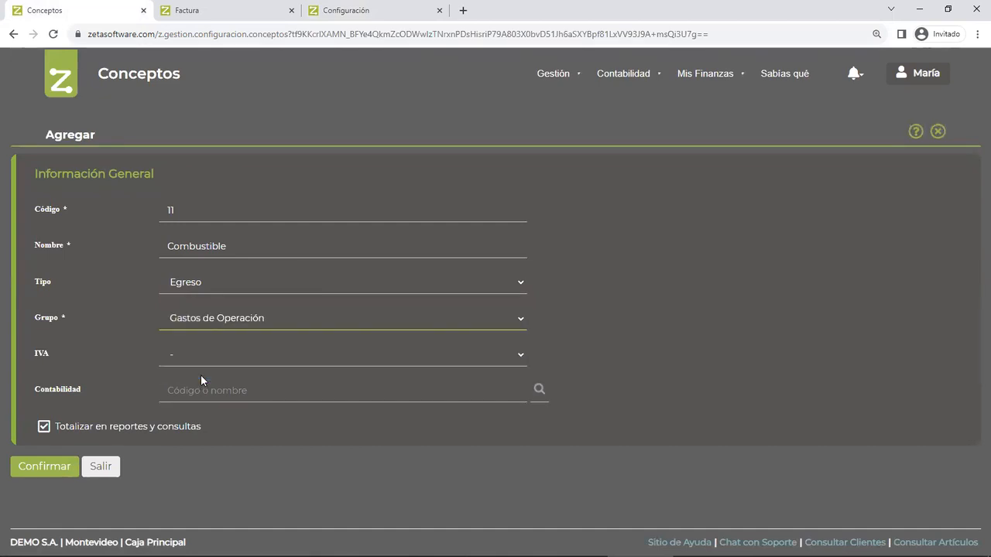
pyautogui.press('Tab')
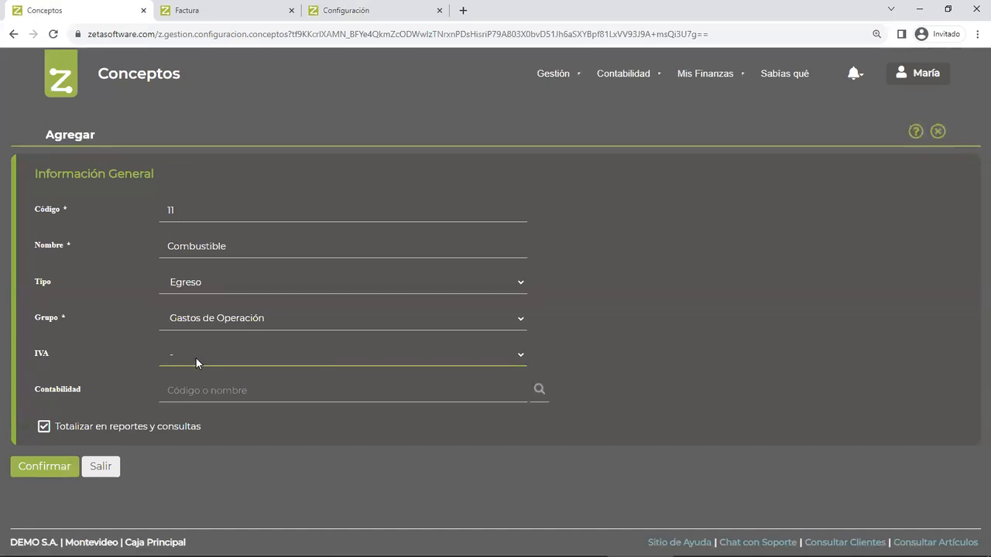
pyautogui.click(195, 357)
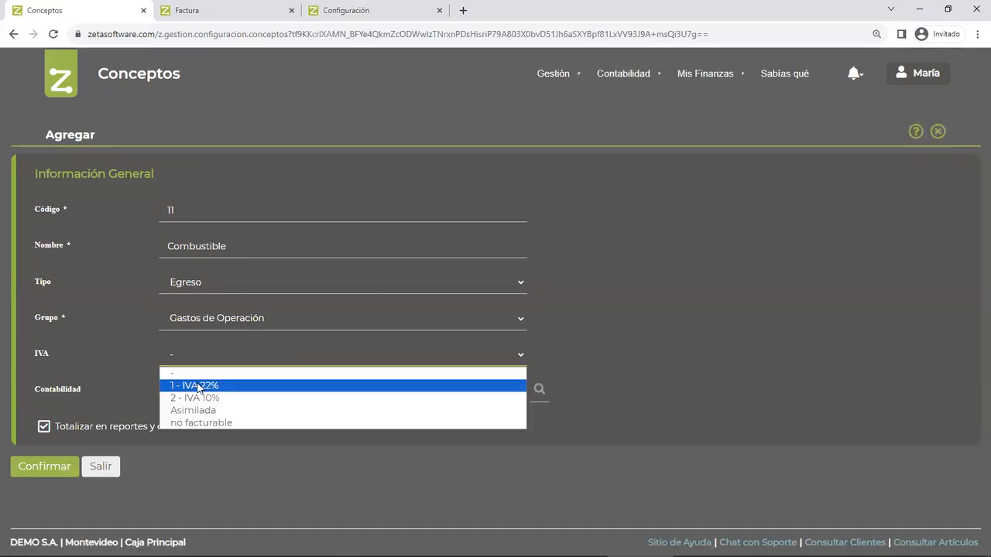
pyautogui.click(199, 385)
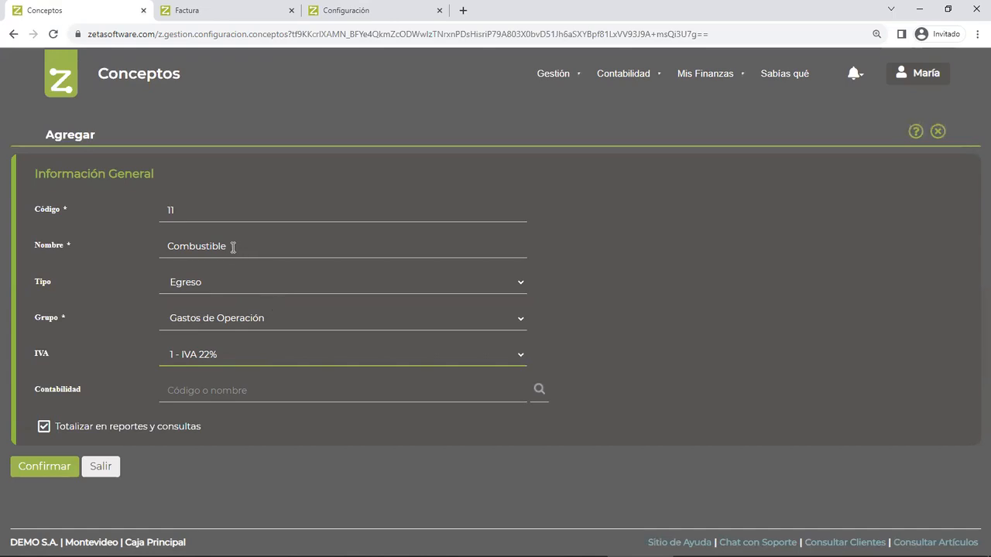
# - Assign the accounting account 511503 - Combustible and save the concept with Totalizar en reportes y consultas enabled
pyautogui.click(194, 385)
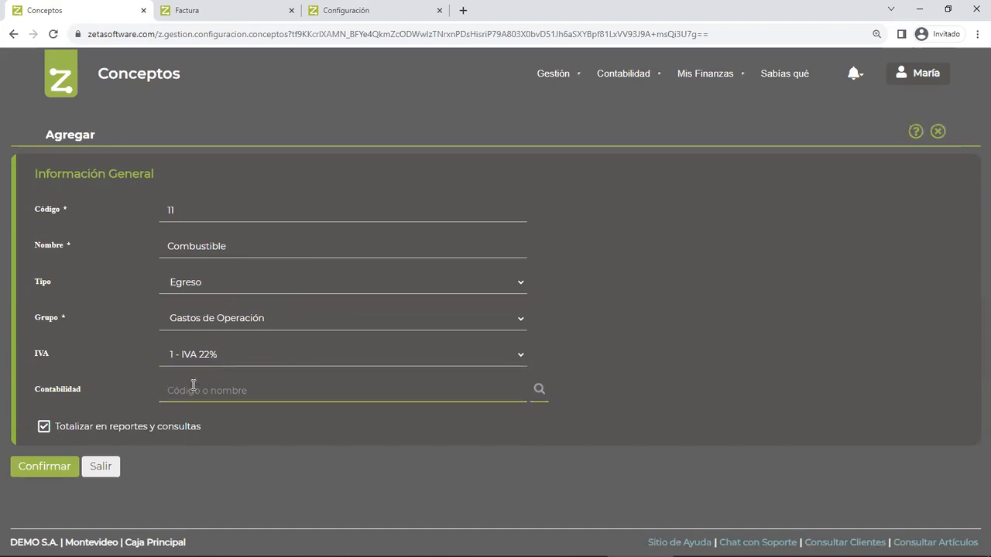
pyautogui.write('comb')
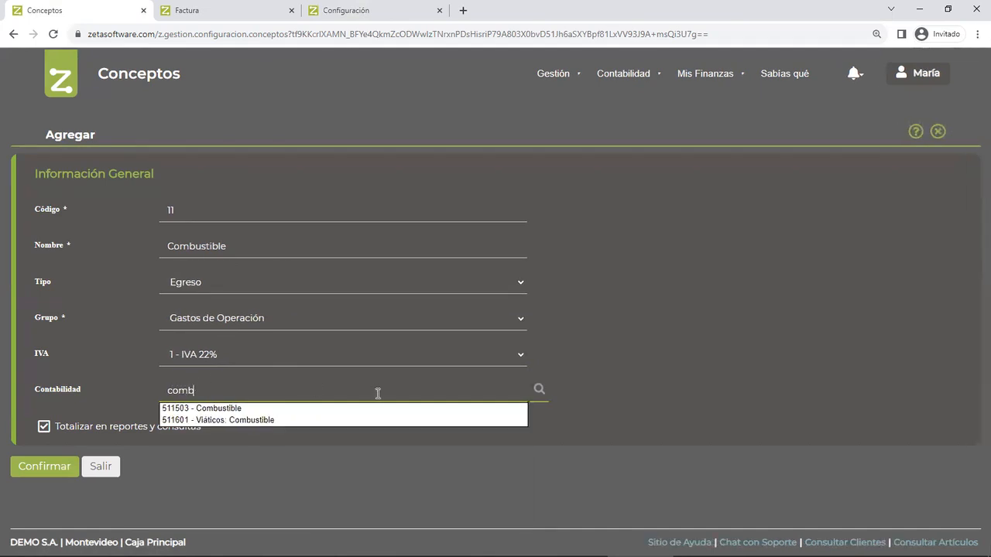
pyautogui.click(200, 407)
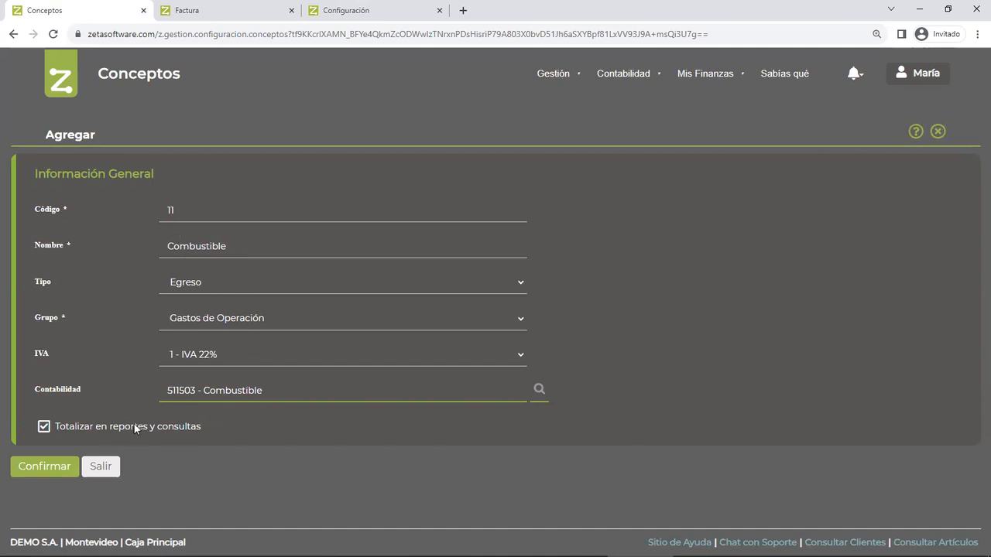
pyautogui.moveTo(62, 426); pyautogui.dragTo(194, 428)
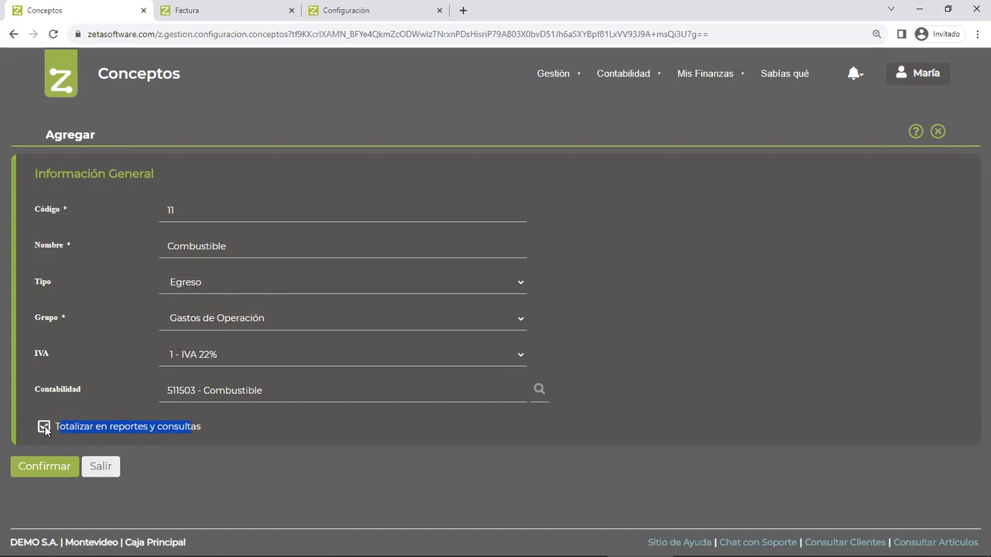
pyautogui.click(41, 467)
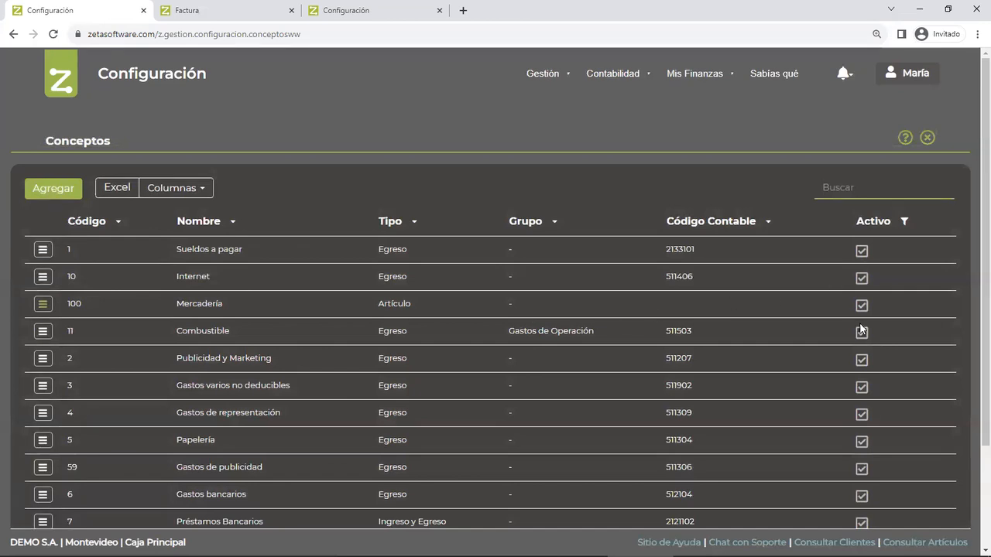
# - Open the Combustible concept for modification, review its Concepto Activo option, and exit without changes
pyautogui.click(43, 331)
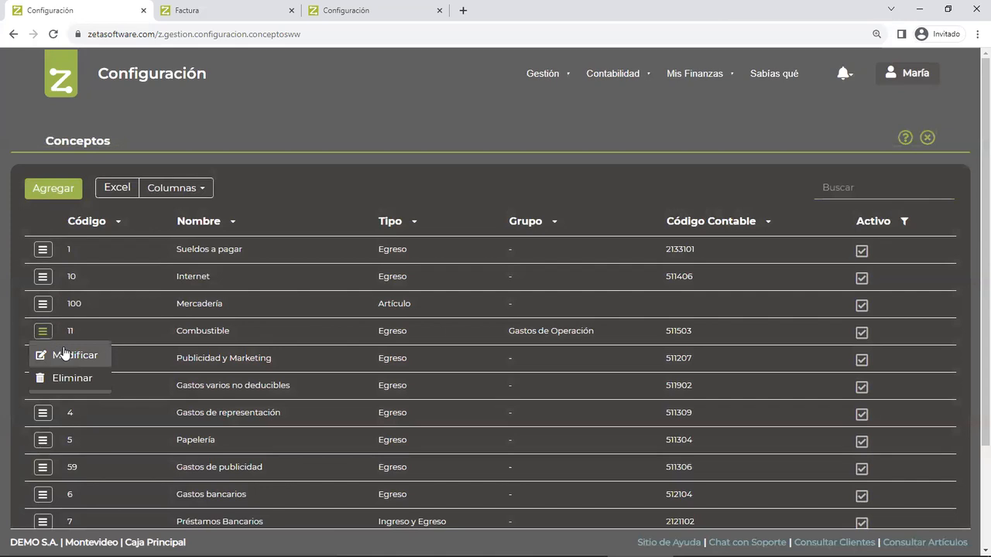
pyautogui.click(63, 348)
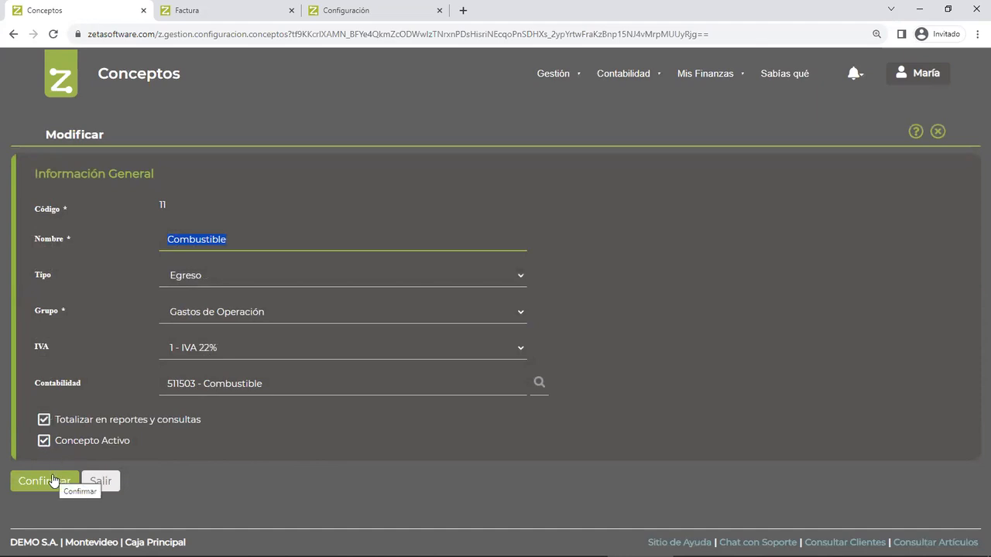
pyautogui.click(101, 481)
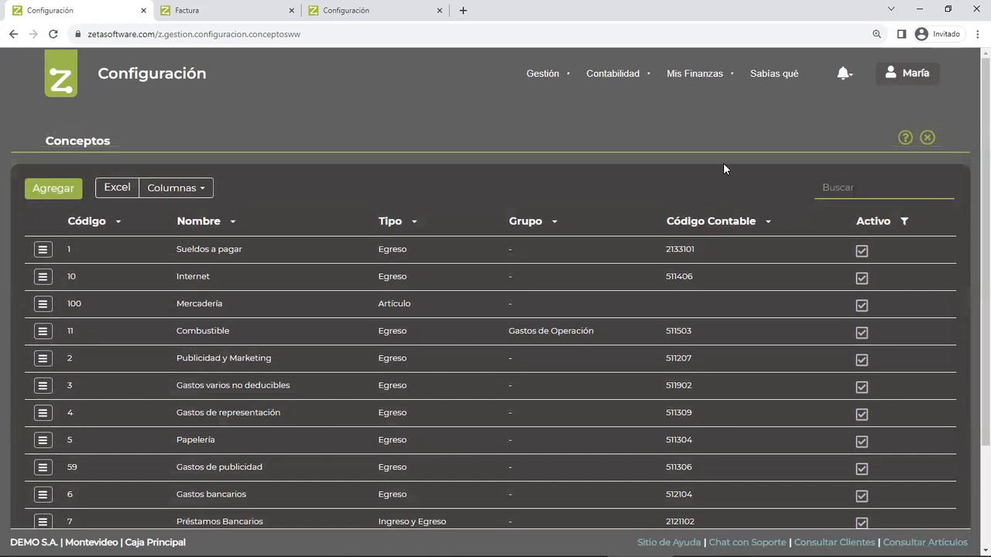
# - Go to the suppliers' Compras y Devoluciones and start a new Compra Contado
pyautogui.click(543, 74)
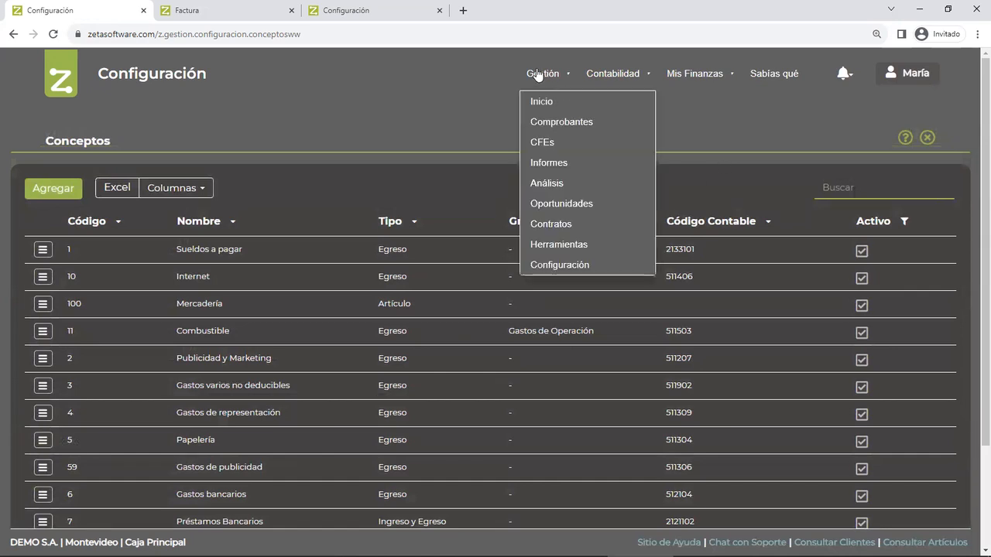
pyautogui.click(539, 122)
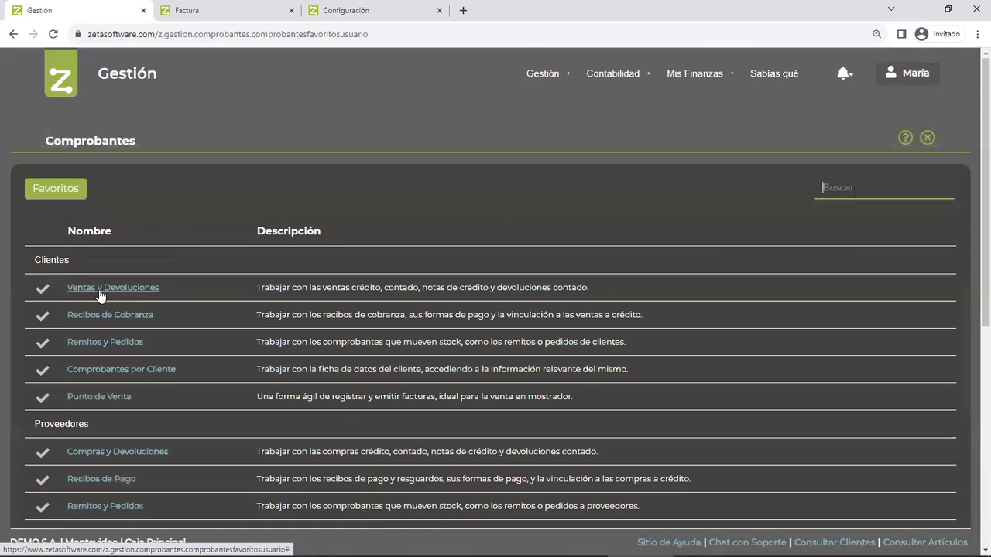
pyautogui.scroll(-2, 100, 295)
pyautogui.click(99, 327)
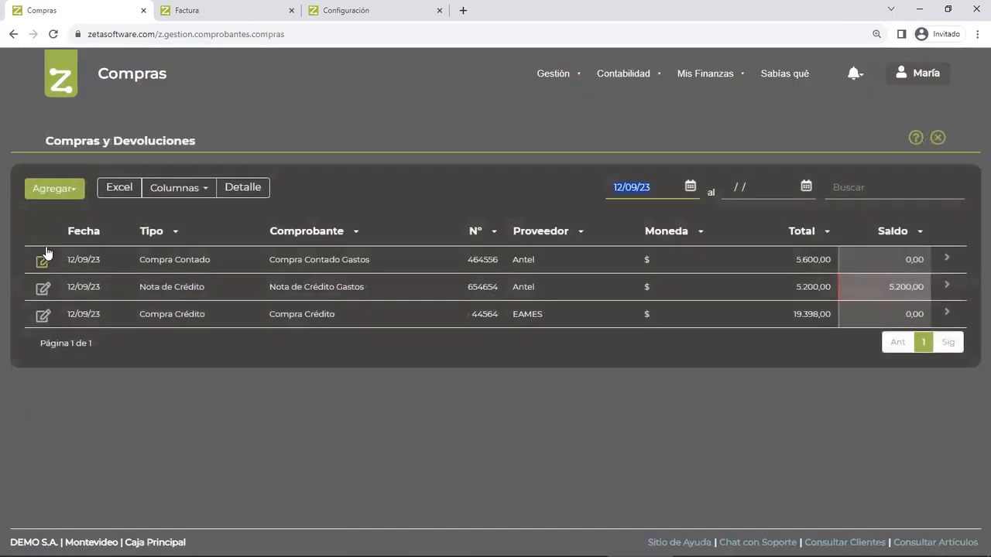
pyautogui.click(54, 189)
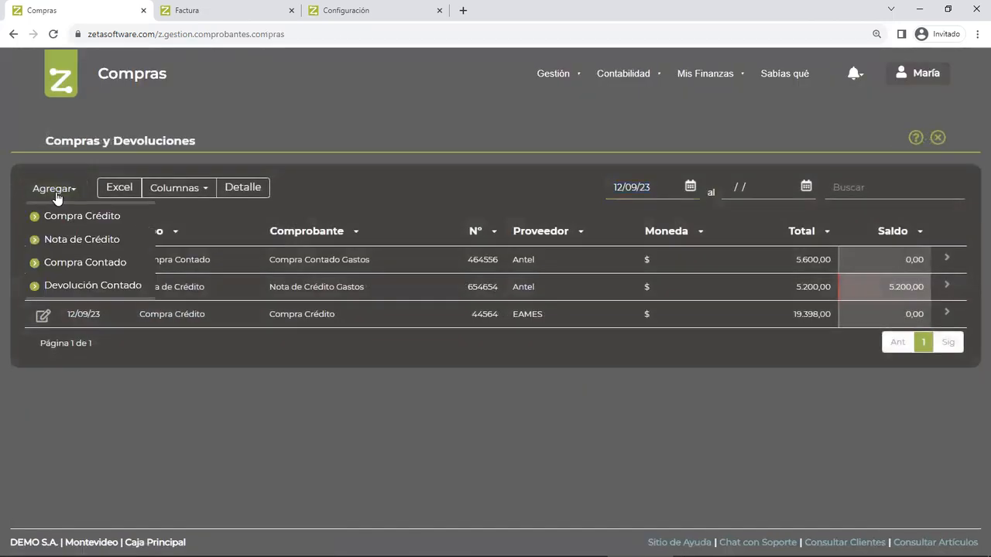
pyautogui.click(82, 261)
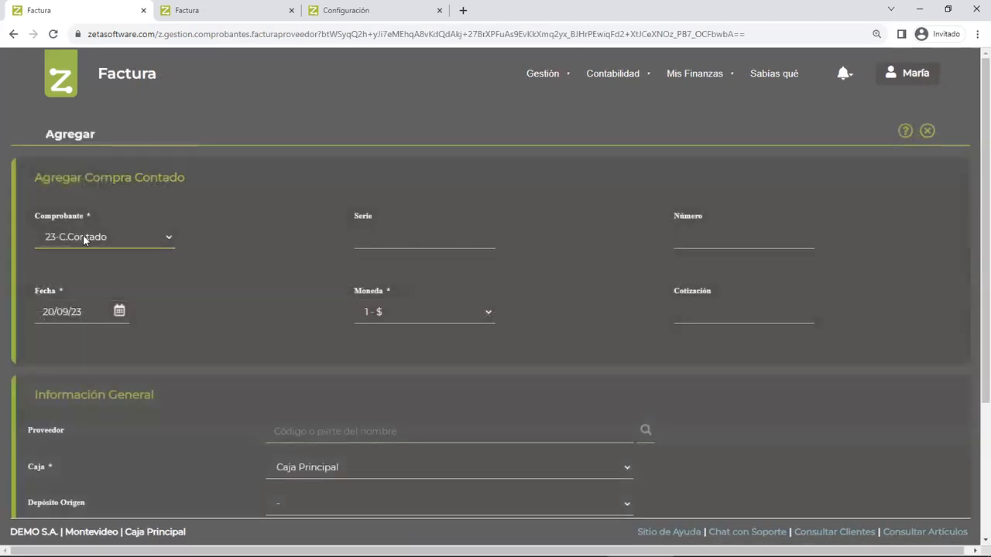
# - Set the cash purchase's Comprobante to 28-Cont.Gasto, Serie to A and Número to 654654
pyautogui.click(80, 244)
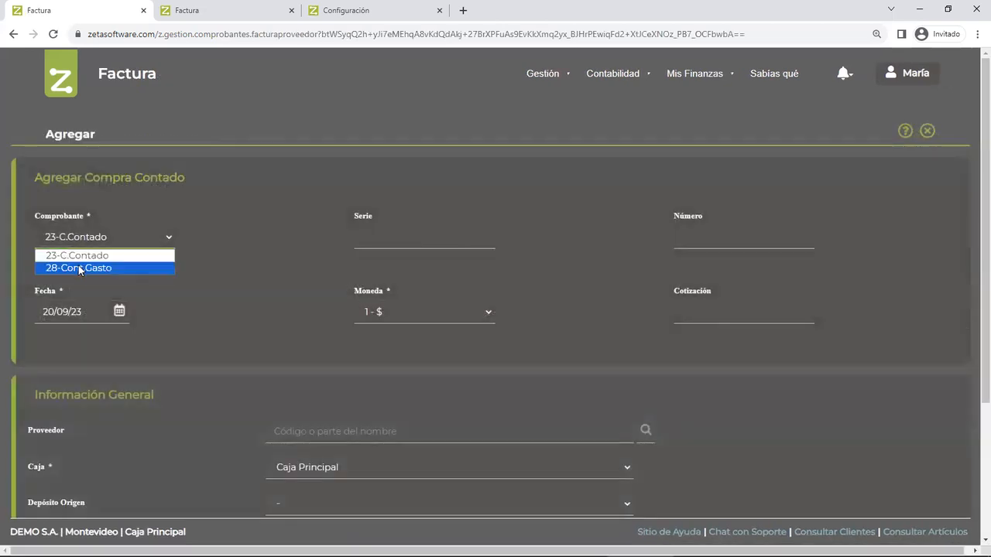
pyautogui.click(79, 267)
pyautogui.press('Tab')
pyautogui.write('a')
pyautogui.press('Tab')
pyautogui.write('654654')
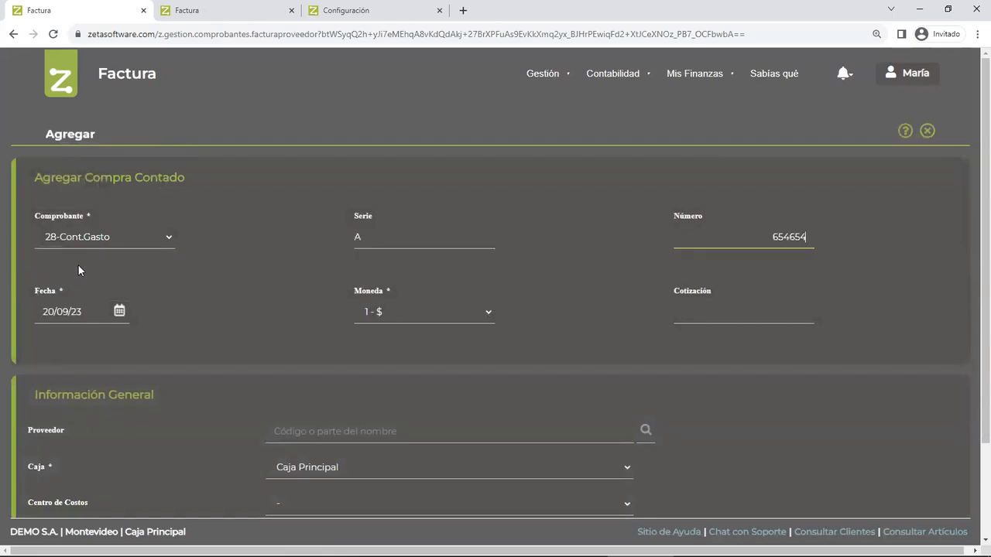
pyautogui.press('Tab')
# - Choose Antel as the Proveedor and confirm the purchase header
pyautogui.click(280, 430)
pyautogui.write('0004 - Antel')
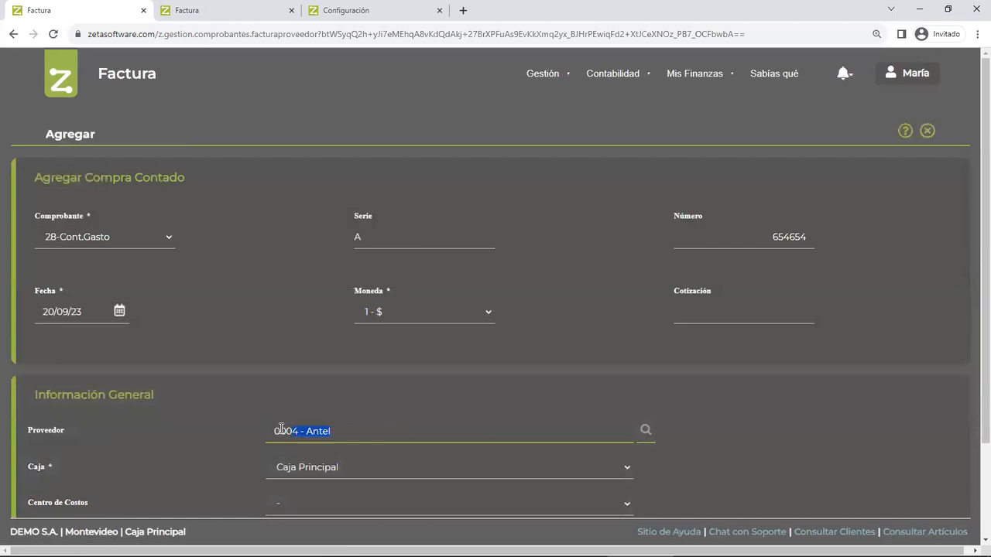
pyautogui.scroll(-2, 279, 433)
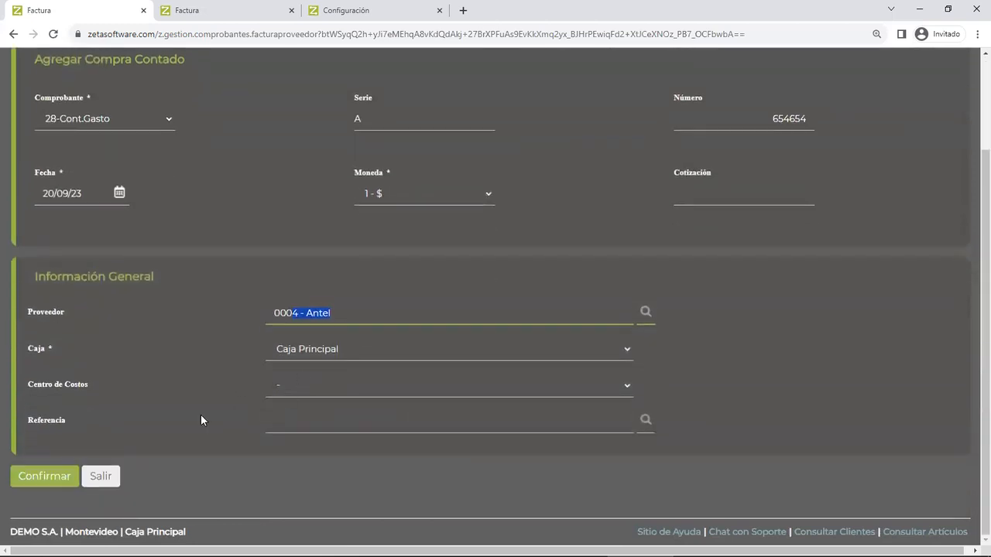
pyautogui.click(46, 479)
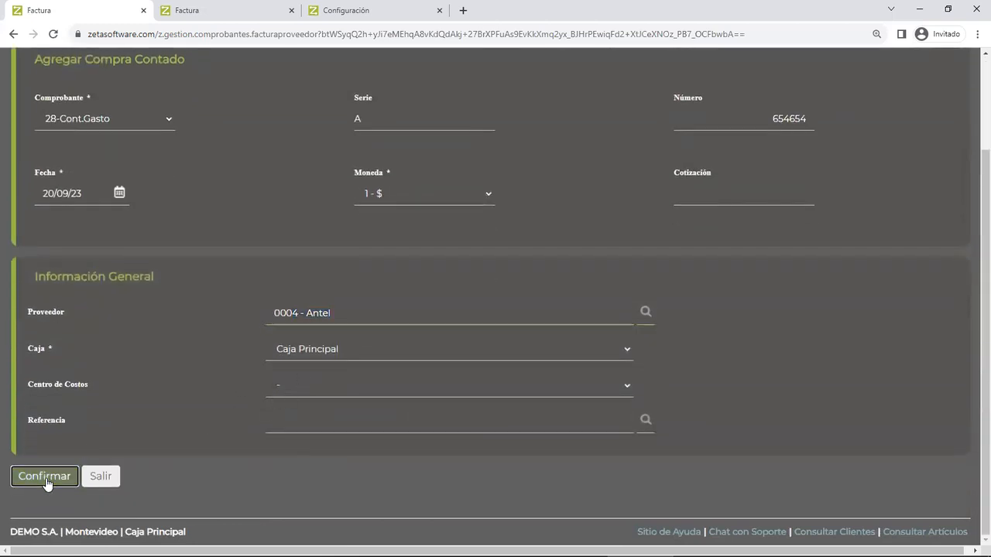
pyautogui.click(46, 477)
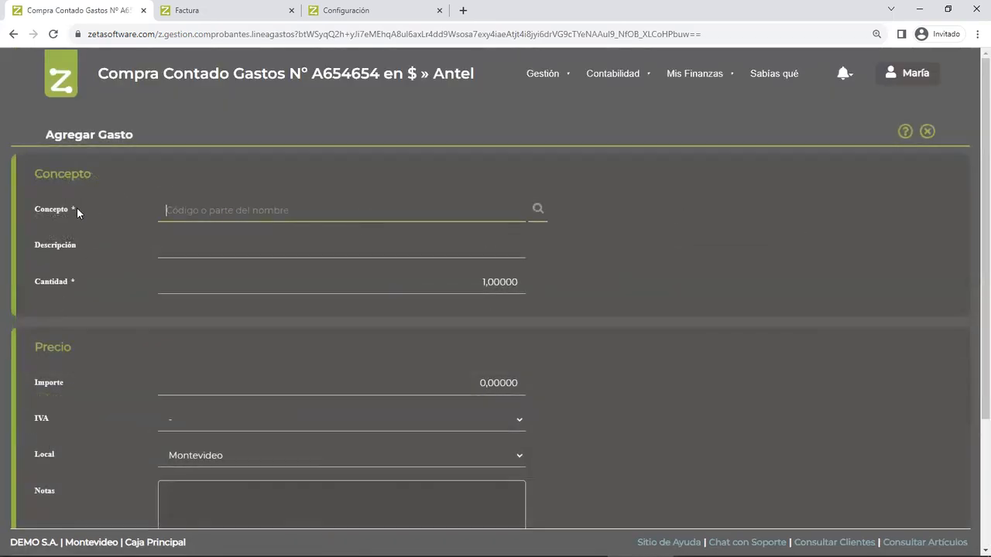
# - Select 9 - Telefonía as the Concepto of the expense line
pyautogui.moveTo(69, 209); pyautogui.dragTo(34, 211)
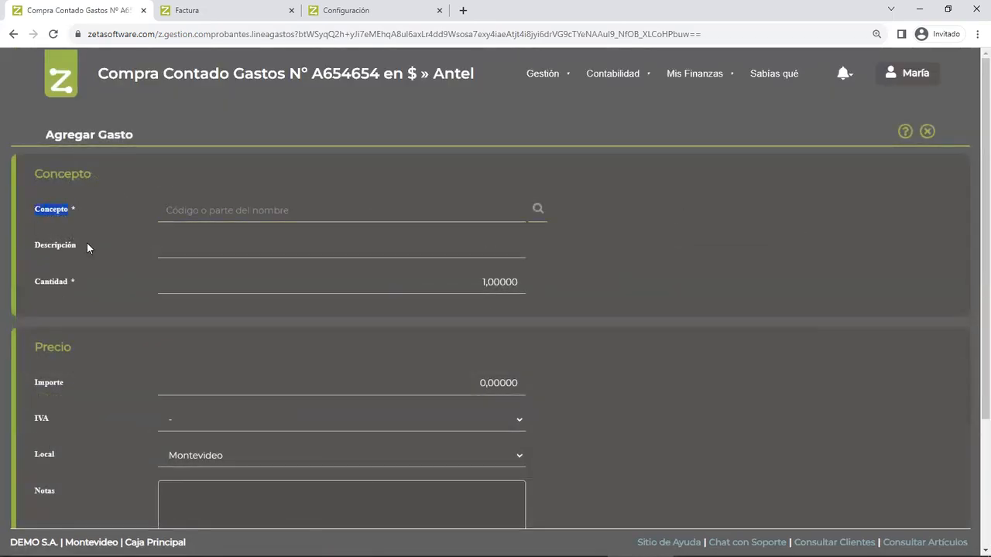
pyautogui.click(331, 214)
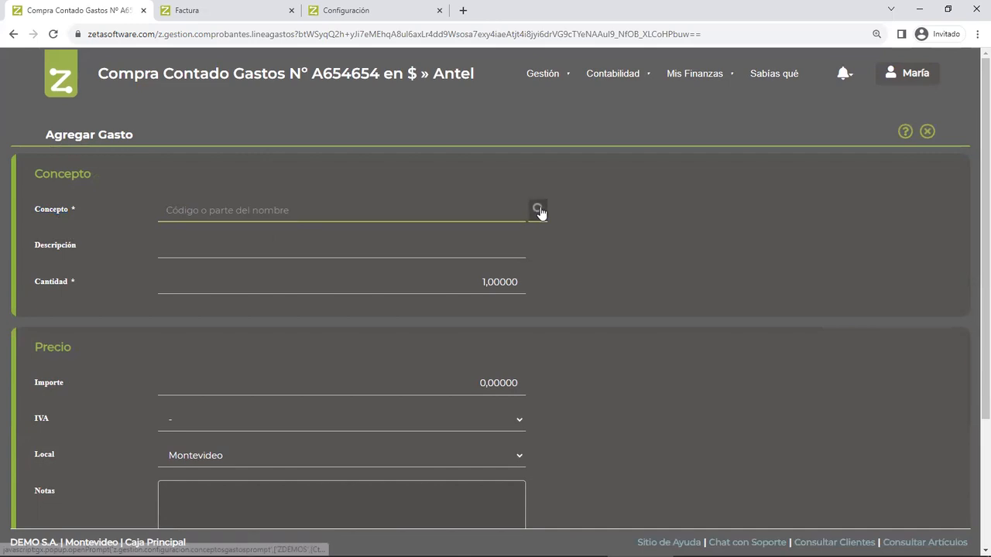
pyautogui.write('tele')
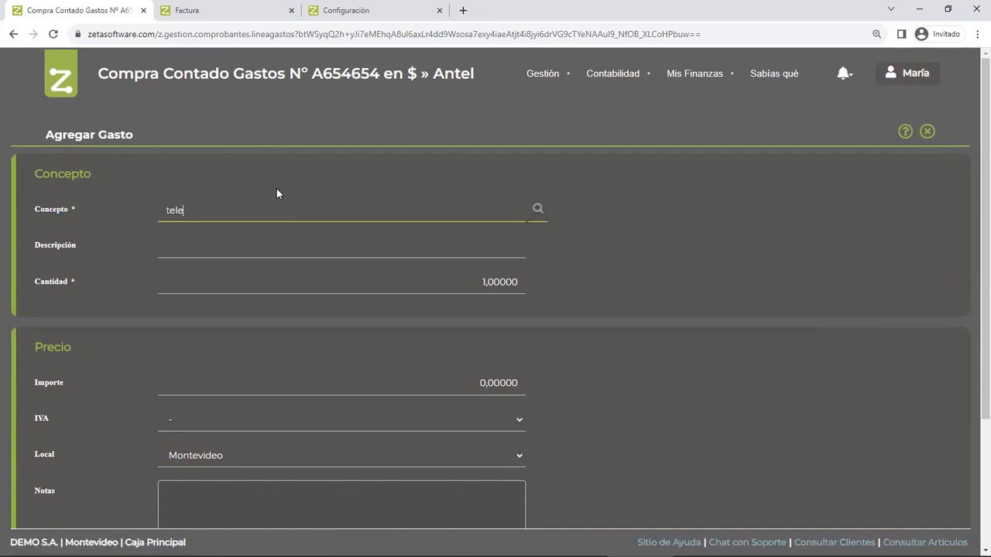
pyautogui.click(206, 259)
pyautogui.click(233, 279)
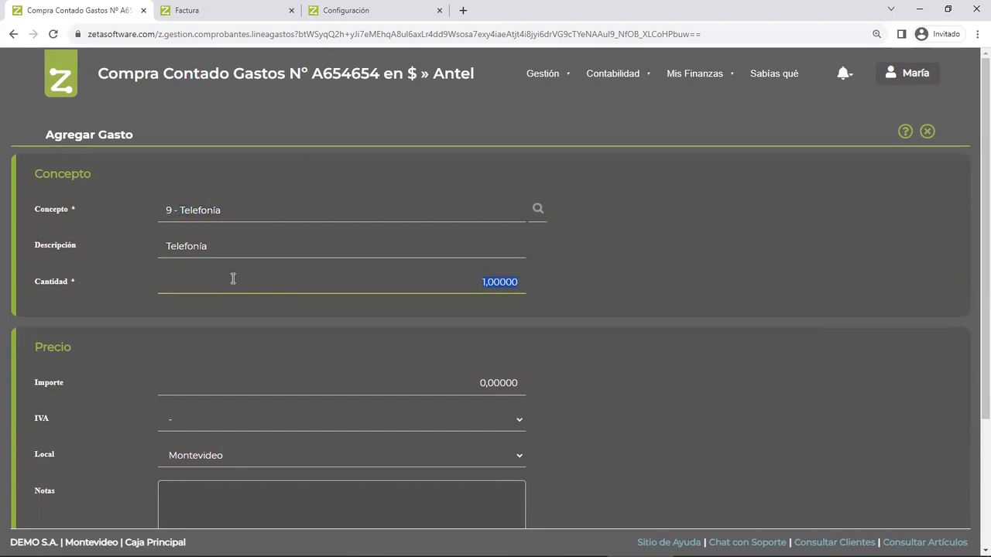
# - Extend the expense description to "Telefonía agosto 23" and set the Importe to 5220
pyautogui.click(223, 244)
pyautogui.click(223, 247)
pyautogui.write('agosto 23')
pyautogui.press('Tab')
pyautogui.press('Tab')
pyautogui.write('5220')
pyautogui.press('Tab')
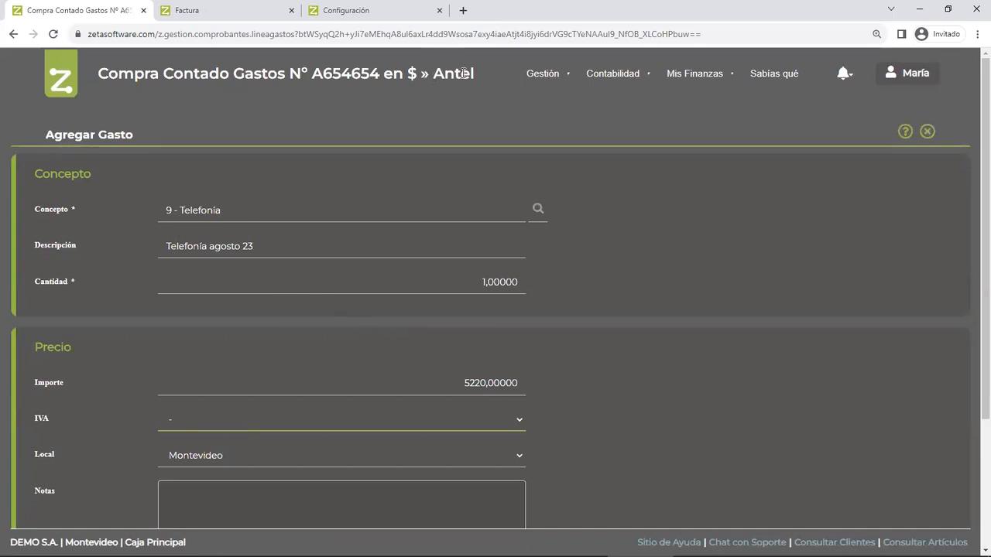
pyautogui.scroll(-3, 451, 309)
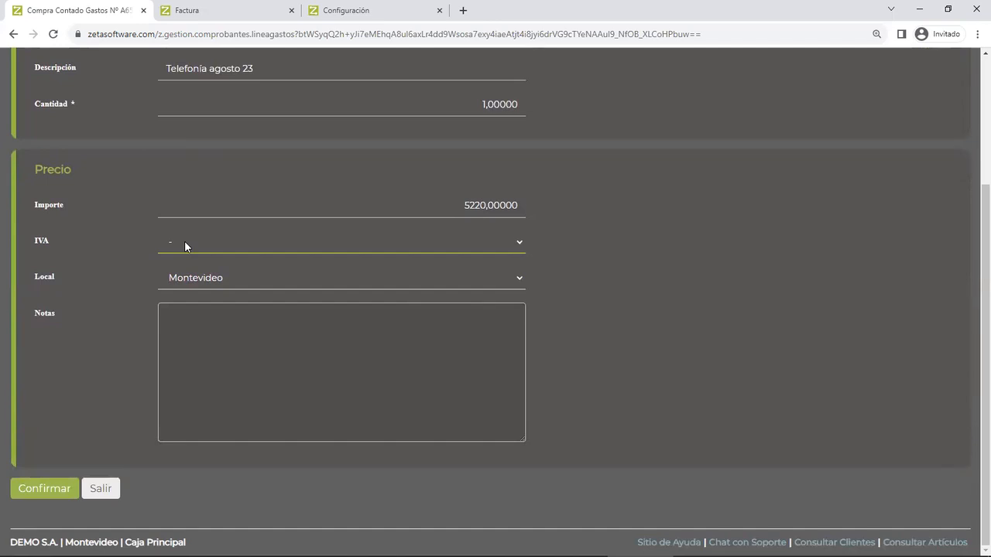
# - Set the expense line's IVA to 1 - IVA 22%, keep Montevideo as the Local and confirm the line
pyautogui.click(185, 245)
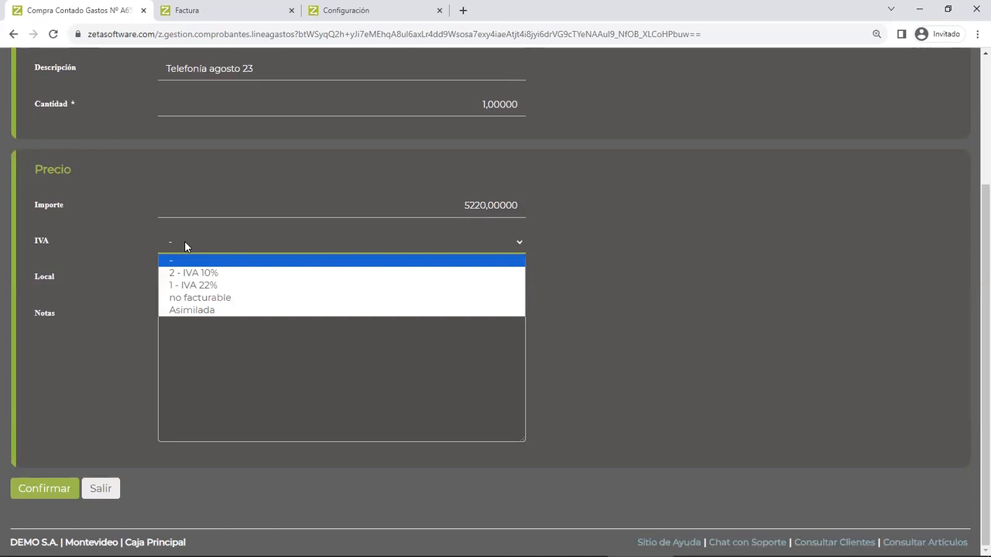
pyautogui.click(212, 286)
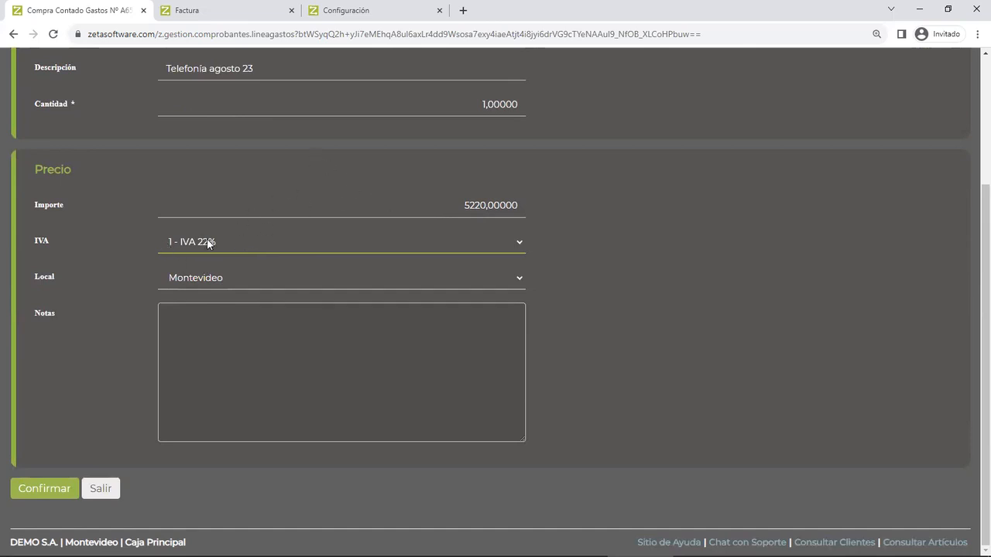
pyautogui.press('Tab')
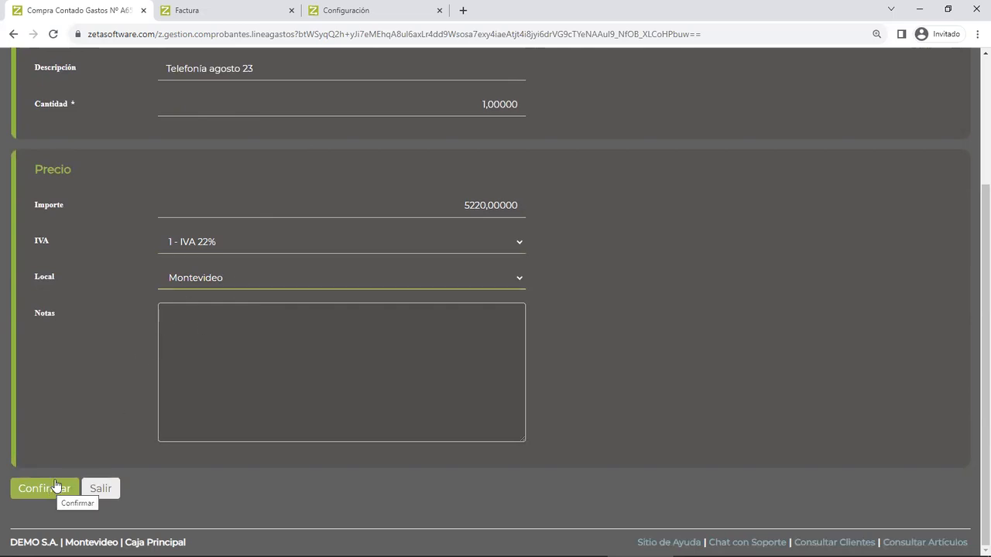
pyautogui.scroll(2, 215, 310)
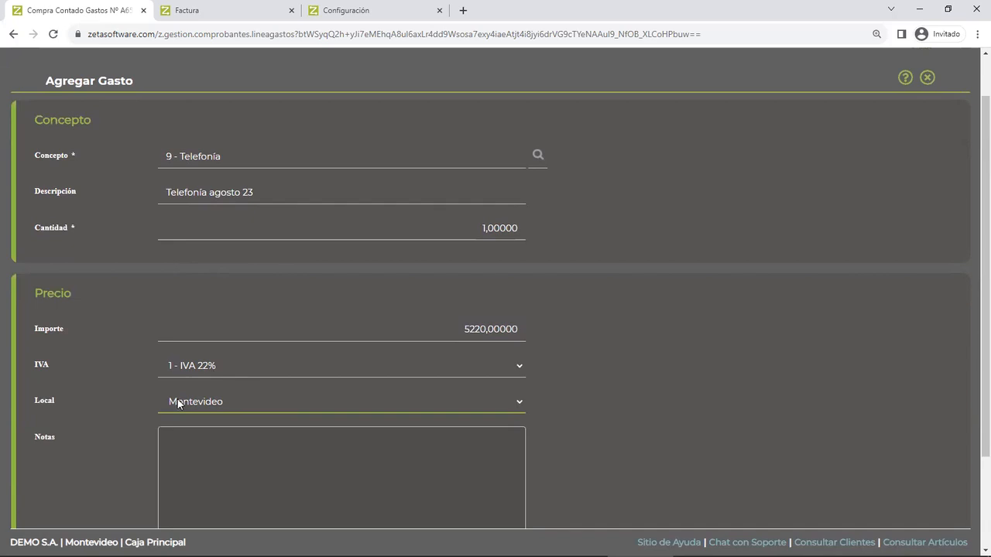
pyautogui.click(211, 402)
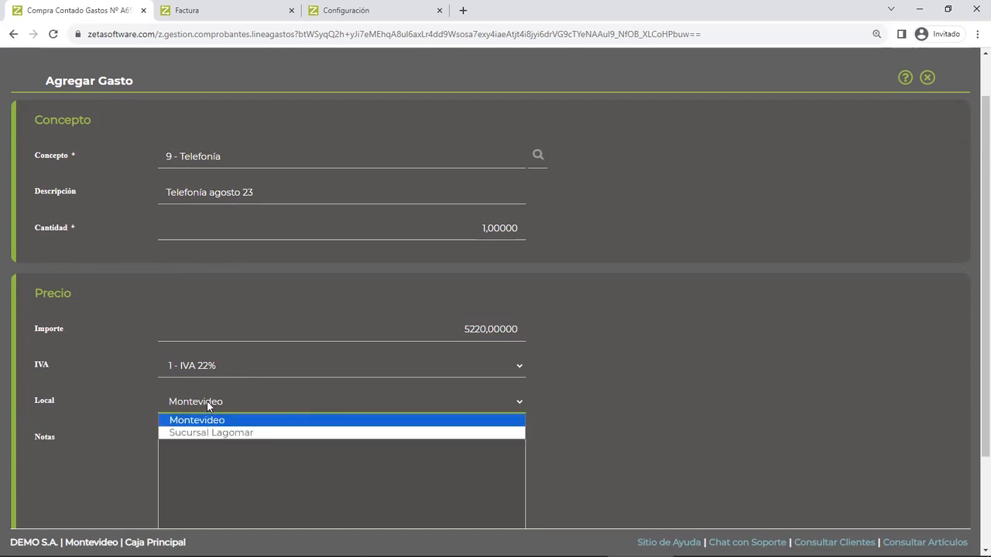
pyautogui.click(208, 405)
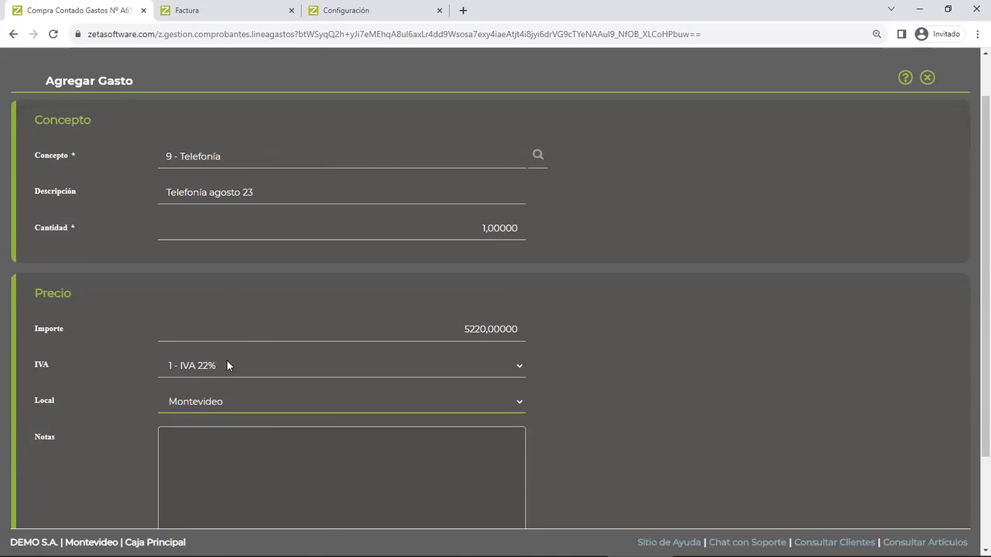
pyautogui.scroll(-3, 227, 360)
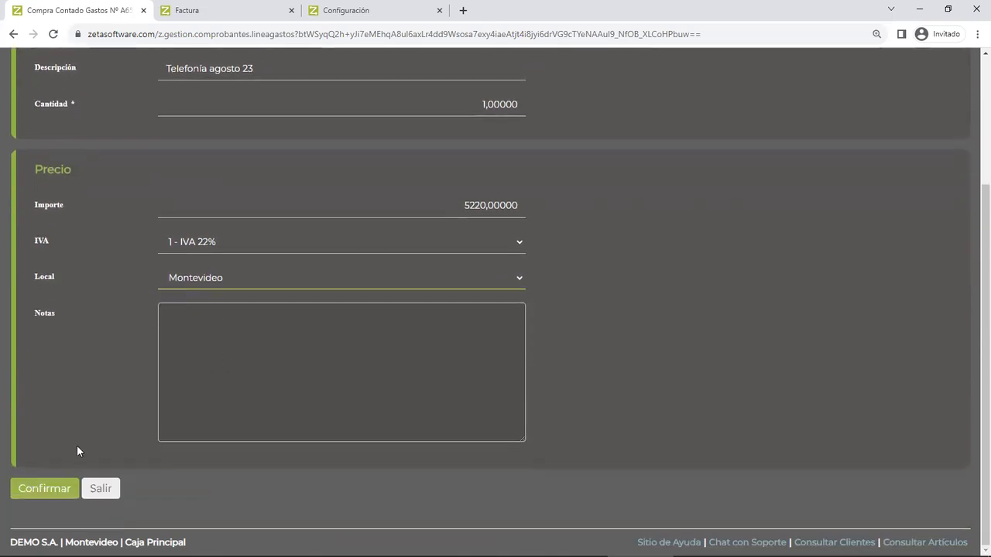
pyautogui.click(47, 487)
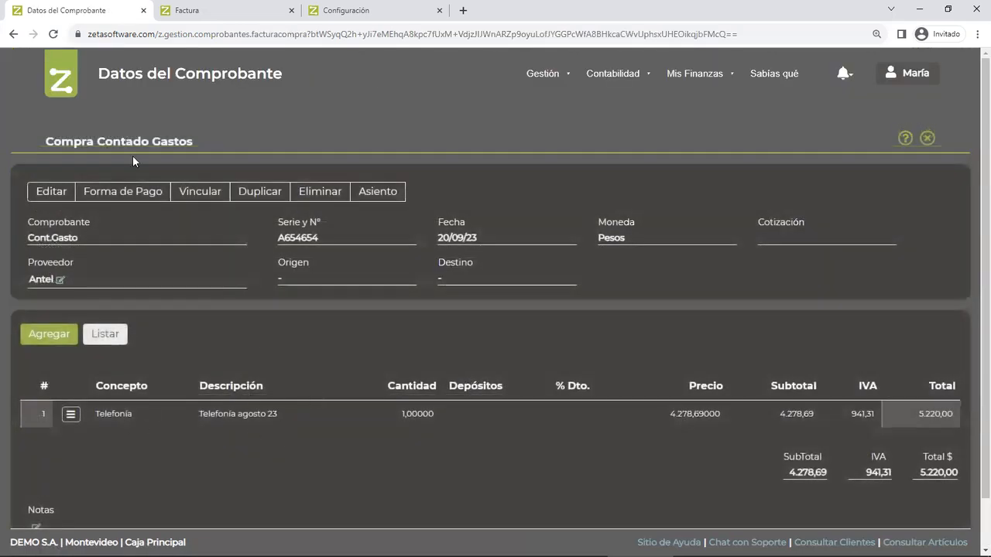
# - Close the purchase and start a new Egreso in Movimientos de Caja
pyautogui.click(928, 140)
pyautogui.click(938, 138)
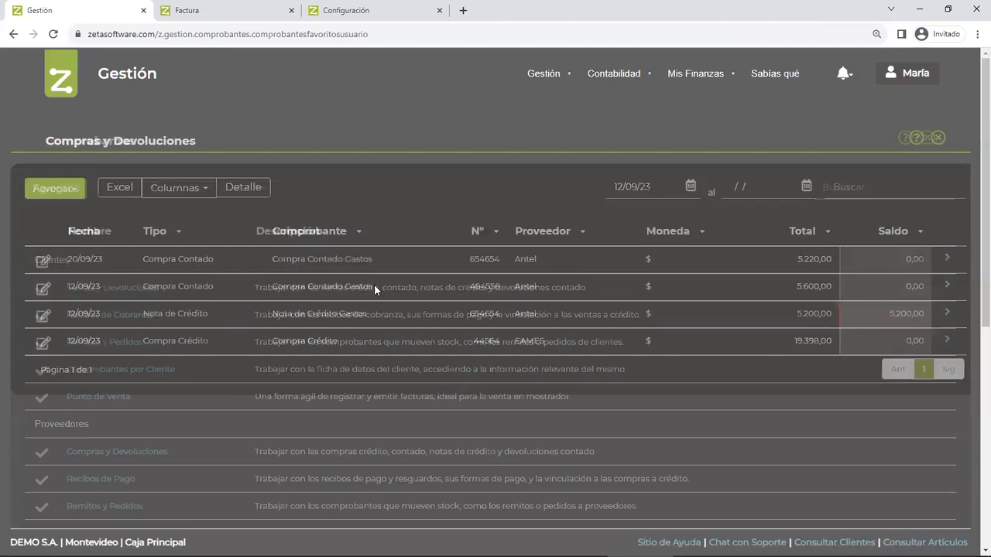
pyautogui.scroll(-2, 205, 292)
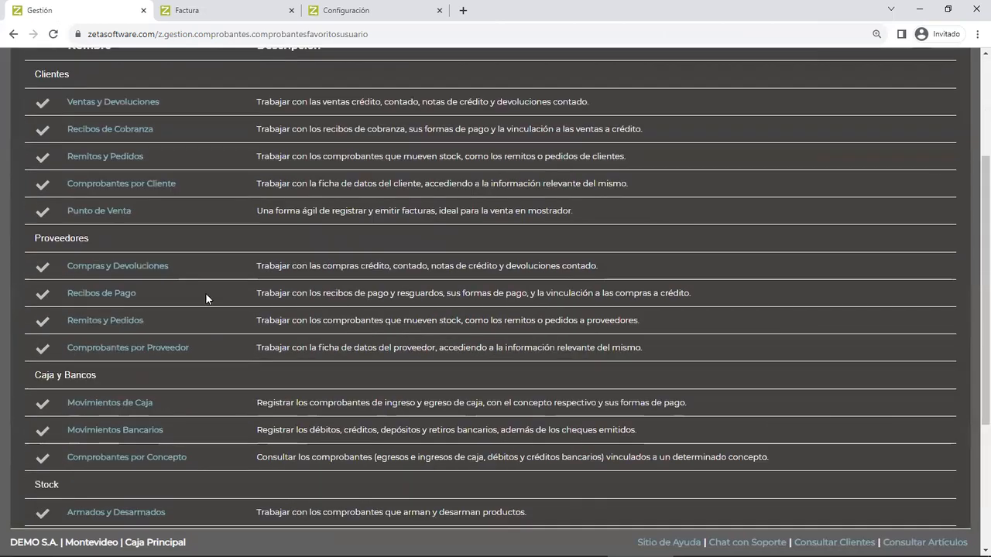
pyautogui.click(136, 403)
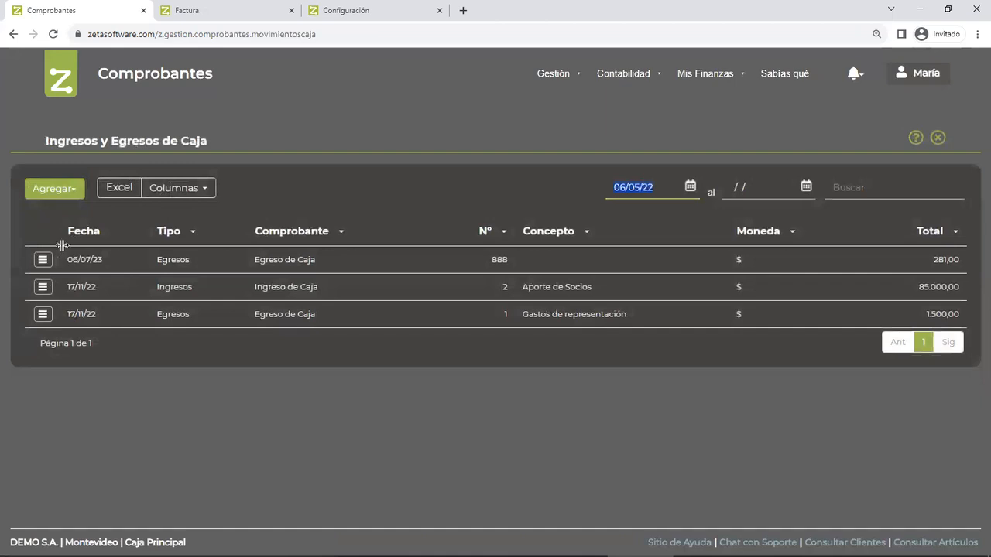
pyautogui.click(56, 194)
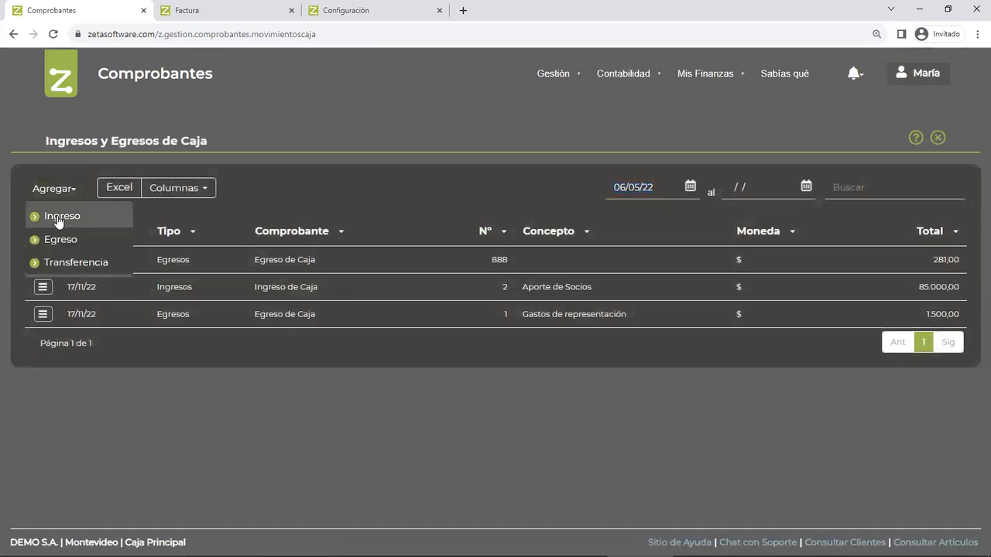
pyautogui.click(74, 240)
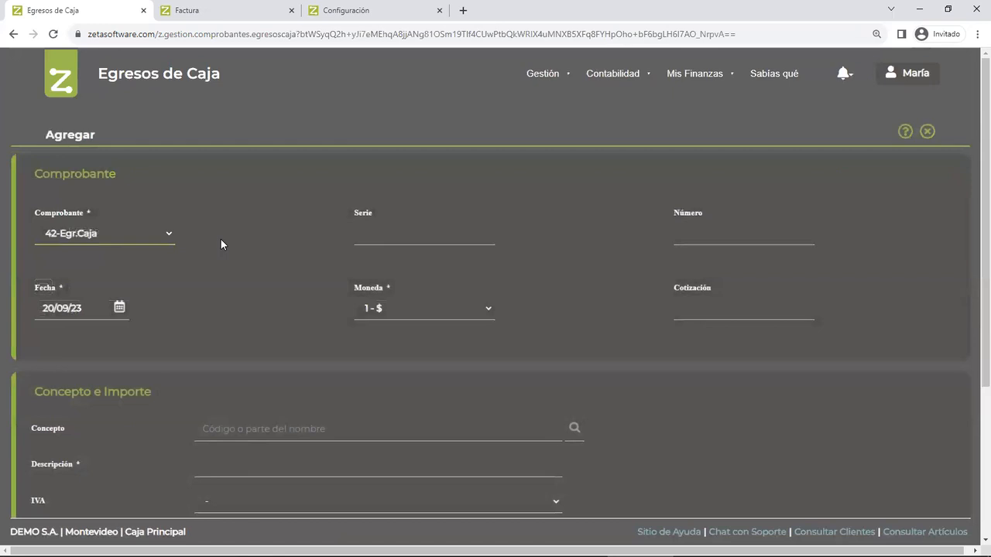
# - Set the cash egress Número to 4554, leaving the Serie empty
pyautogui.press('Tab')
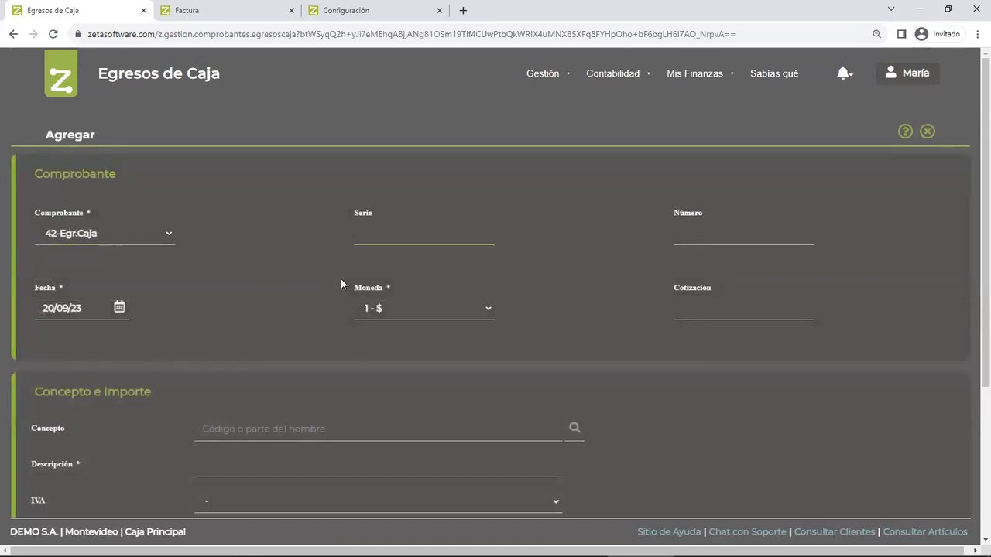
pyautogui.press('Tab')
pyautogui.write('4554')
pyautogui.press('Tab')
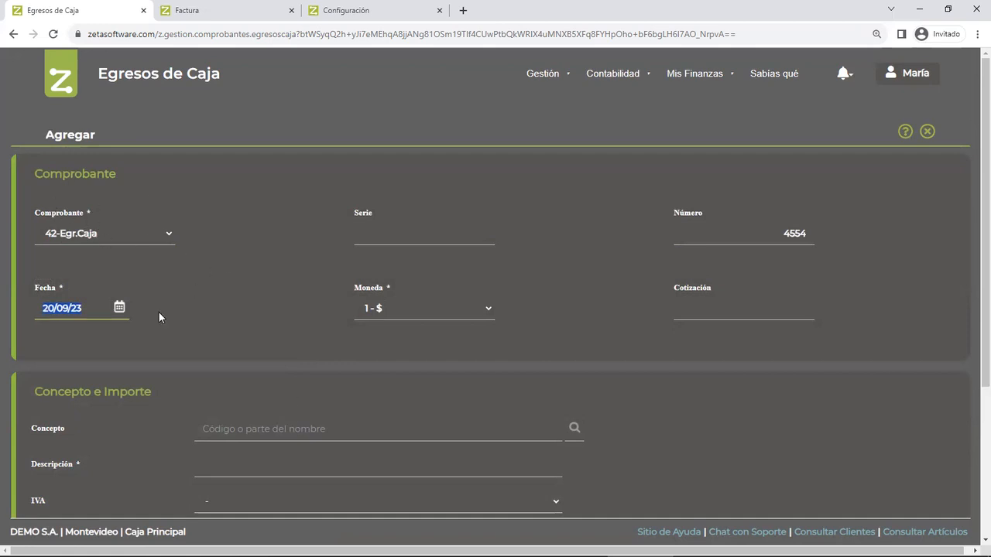
# - Select 4 - Gastos de representación as the Concepto of the cash egress
pyautogui.scroll(-2, 312, 385)
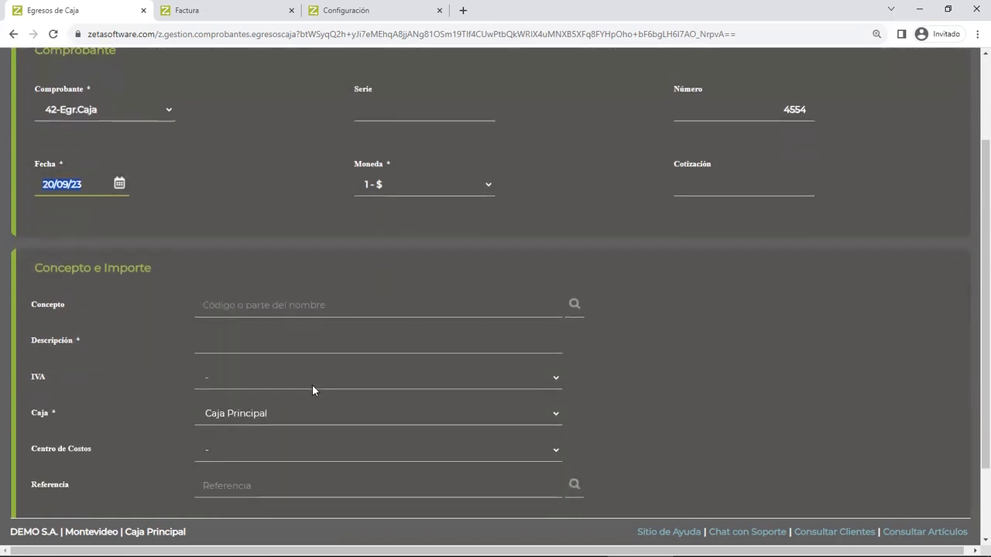
pyautogui.click(262, 304)
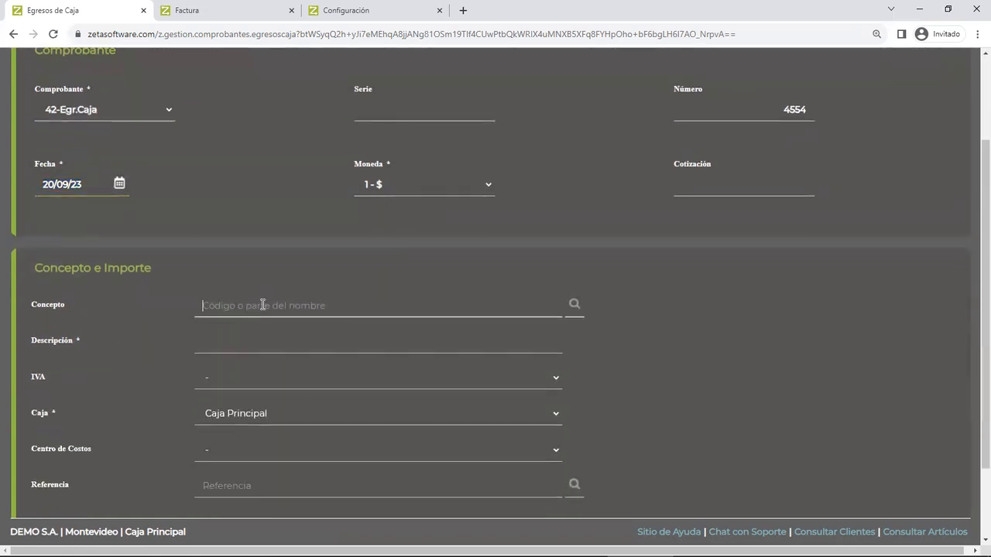
pyautogui.click(574, 306)
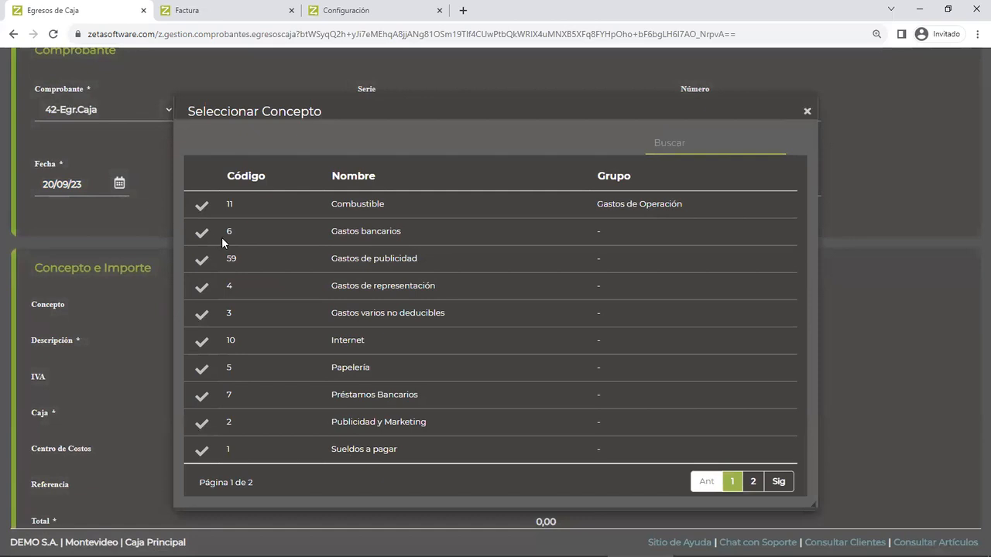
pyautogui.click(202, 291)
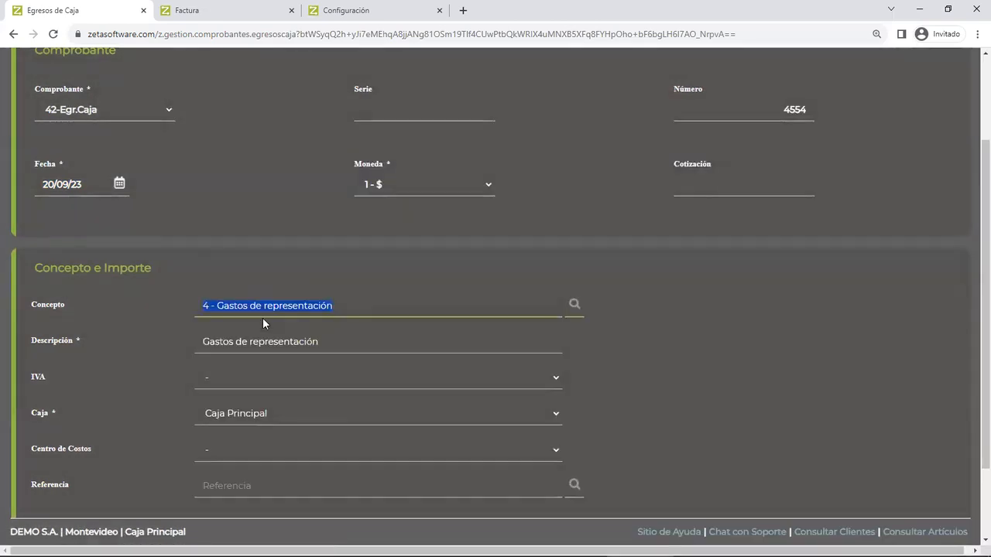
pyautogui.press('Tab')
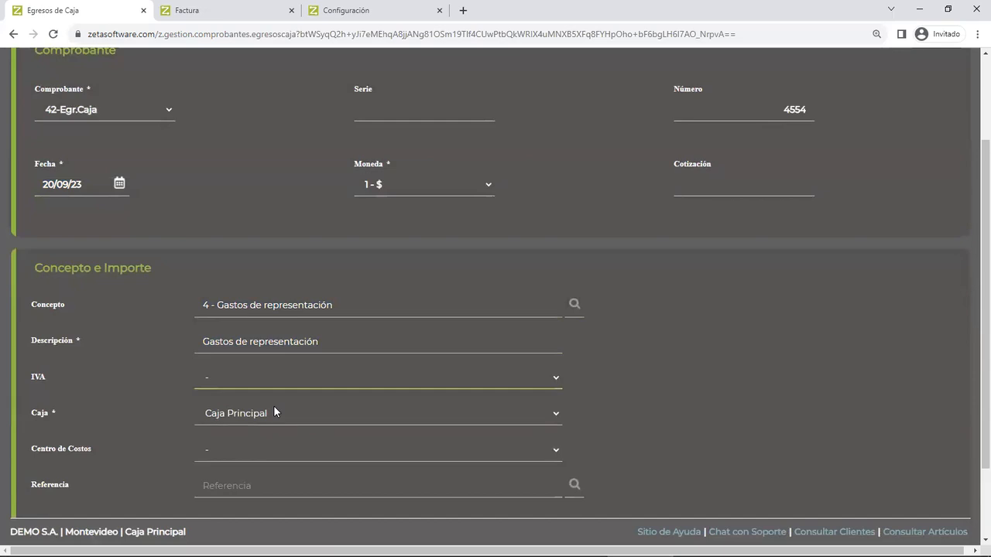
# - Set the cash egress IVA to 1 - IVA 22% and its Total to 520, and confirm the record
pyautogui.scroll(-2, 274, 405)
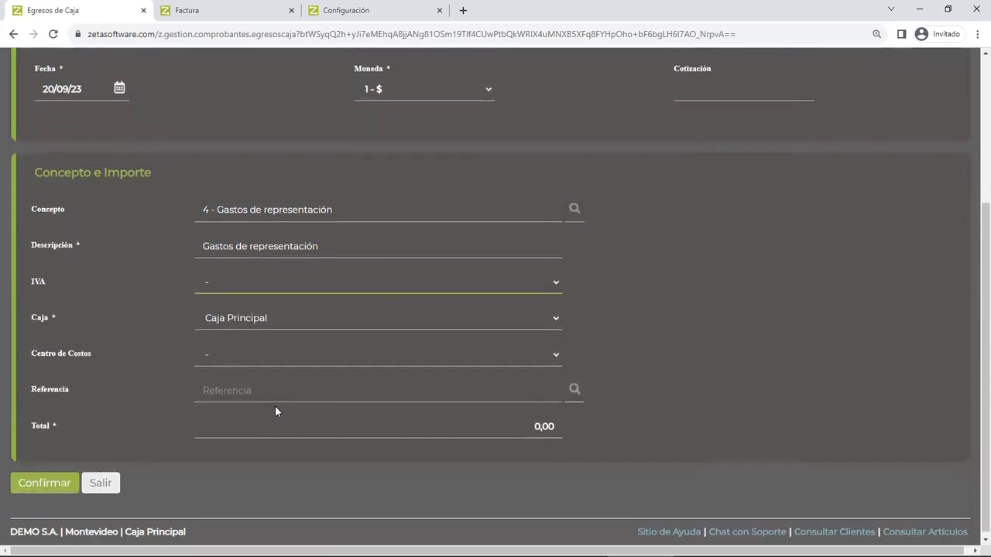
pyautogui.click(261, 285)
pyautogui.click(259, 309)
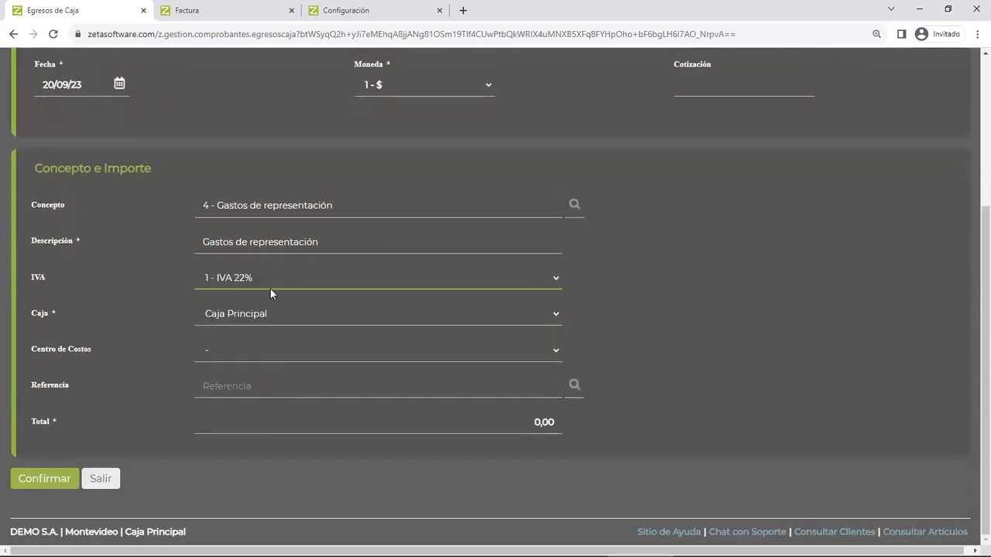
pyautogui.press('Tab')
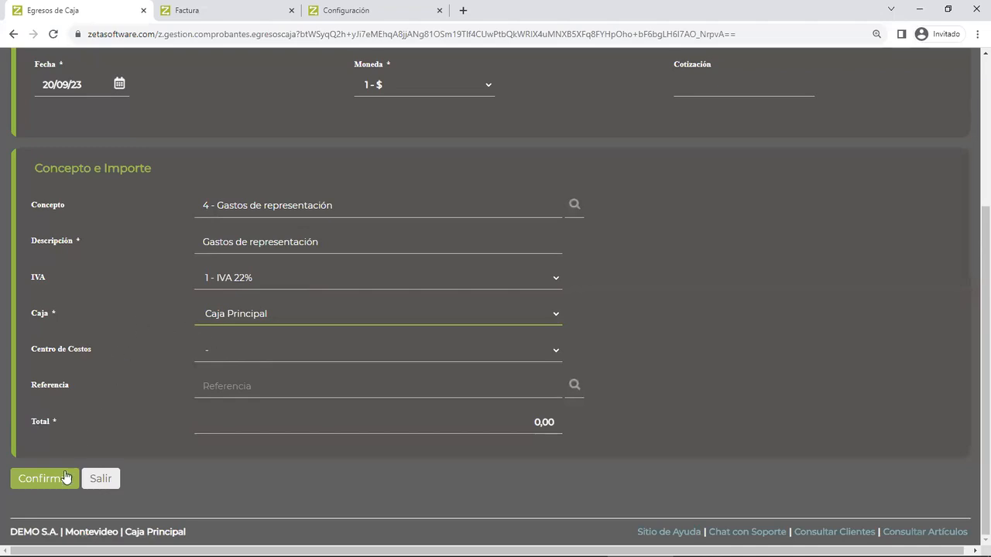
pyautogui.click(378, 422)
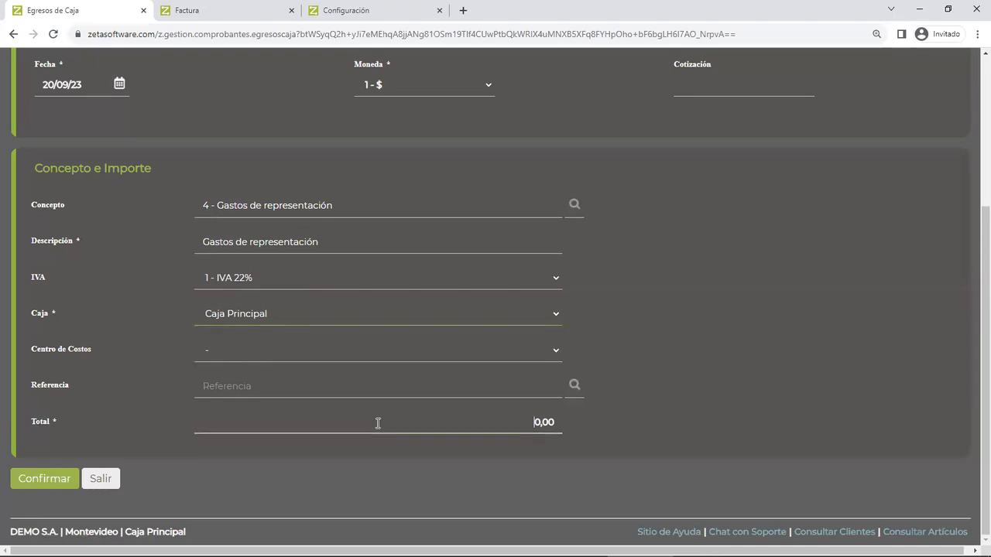
pyautogui.write('520')
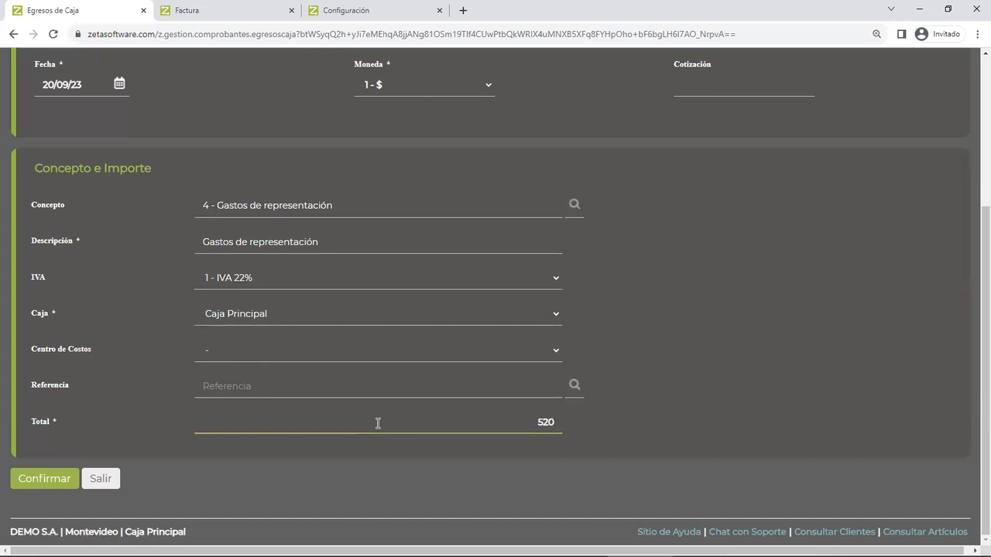
pyautogui.press('Return')
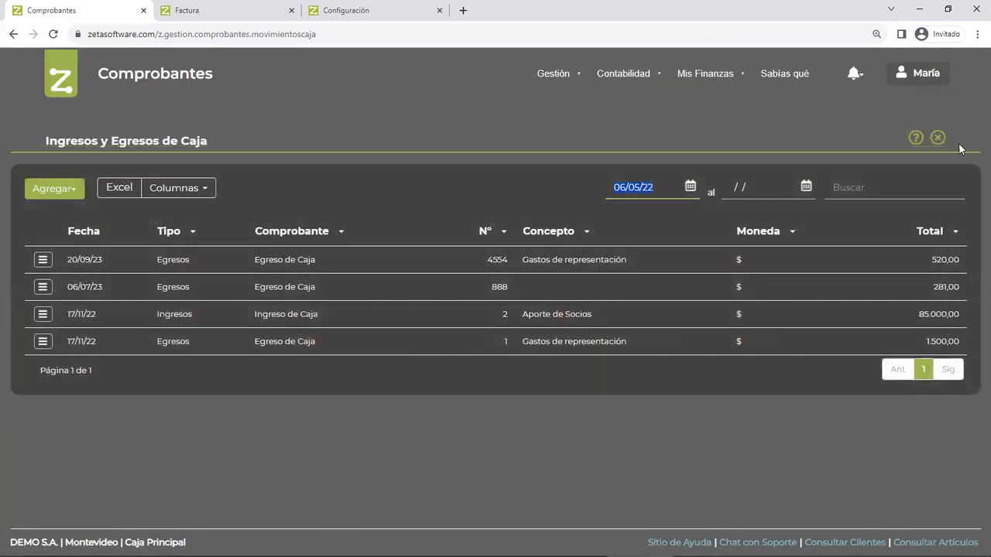
# - Leave the cash movements and open the Artículos list in the Gestión configuration
pyautogui.click(939, 138)
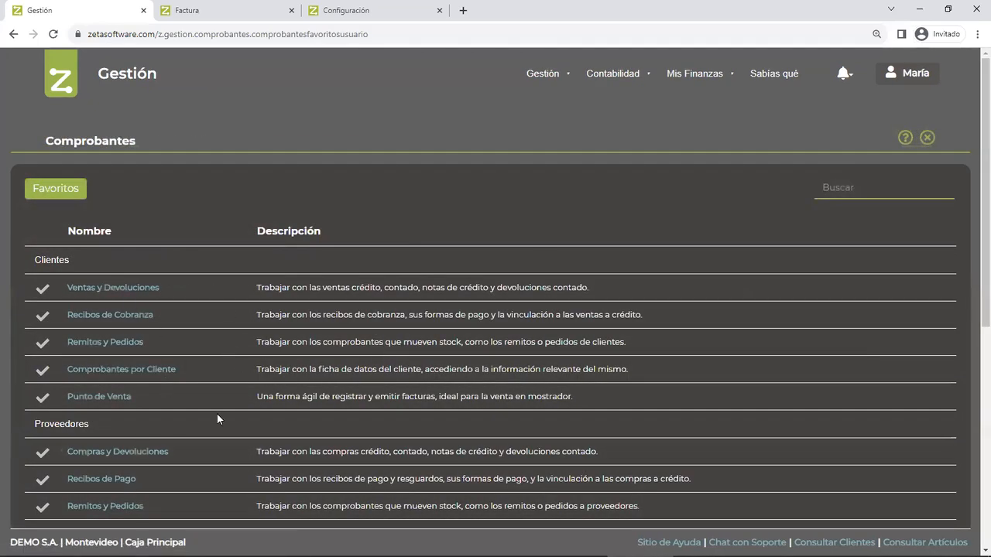
pyautogui.moveTo(556, 83)
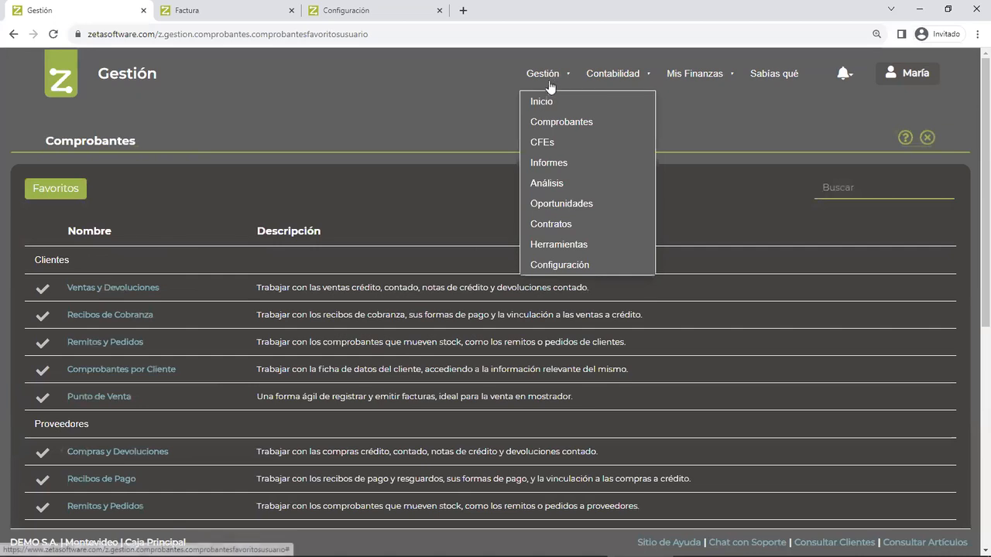
pyautogui.click(547, 267)
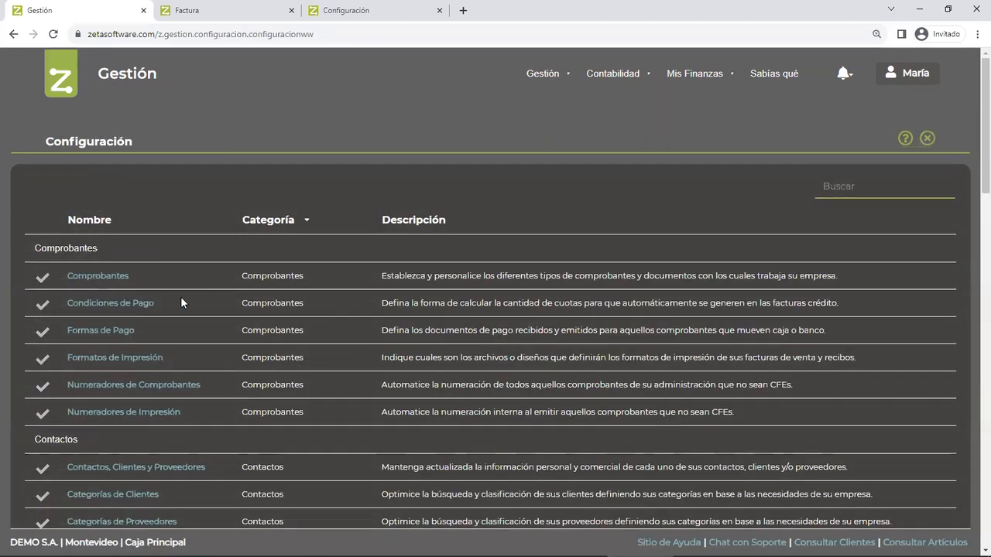
pyautogui.scroll(-4, 180, 298)
pyautogui.scroll(-2, 180, 296)
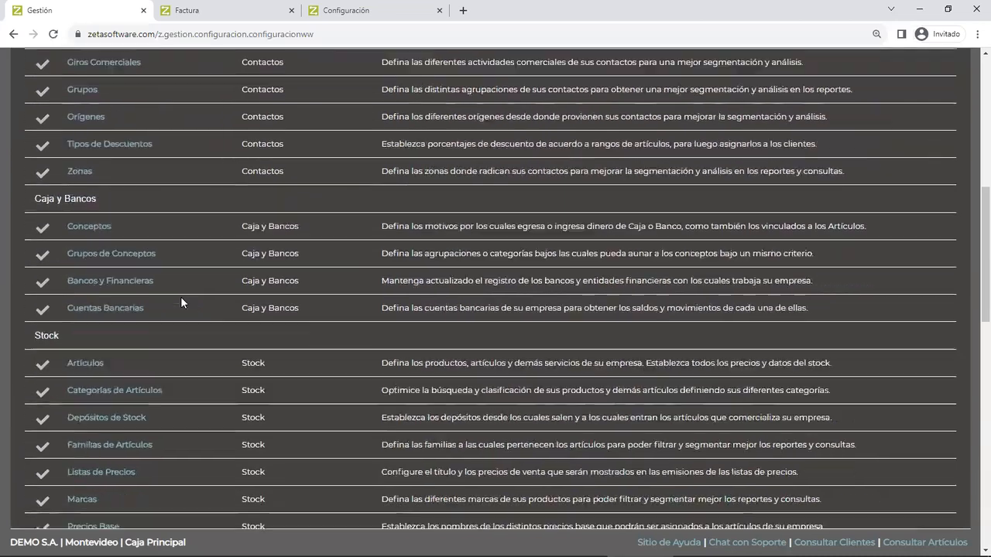
pyautogui.click(87, 353)
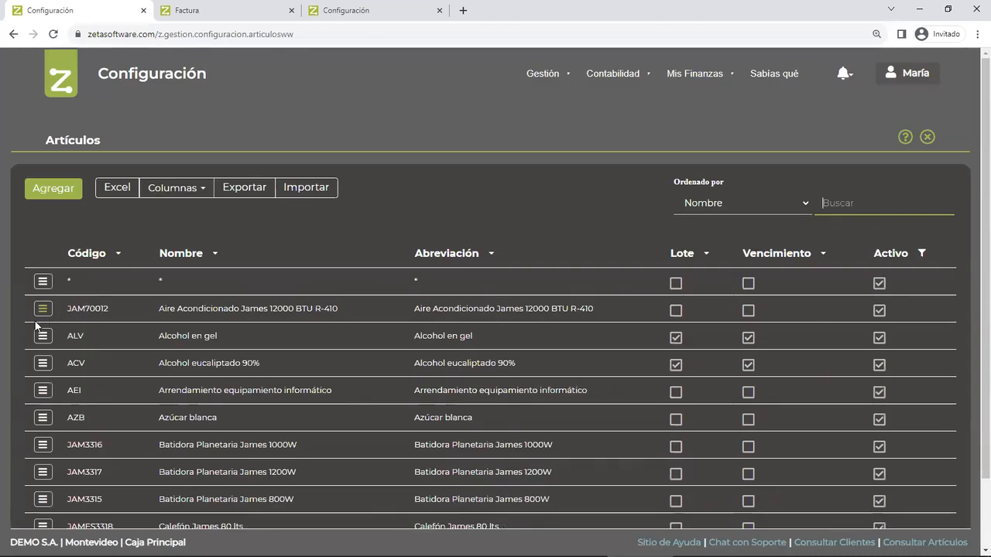
# - Open the article Aire Acondicionado James 12000 BTU R-410 for modification and examine the options of its Concepto field
pyautogui.click(42, 310)
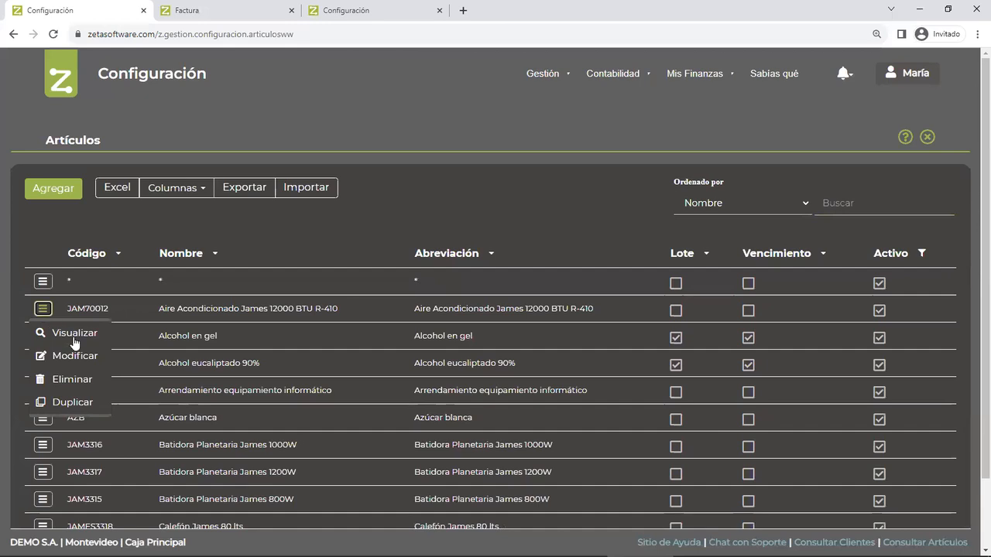
pyautogui.click(213, 308)
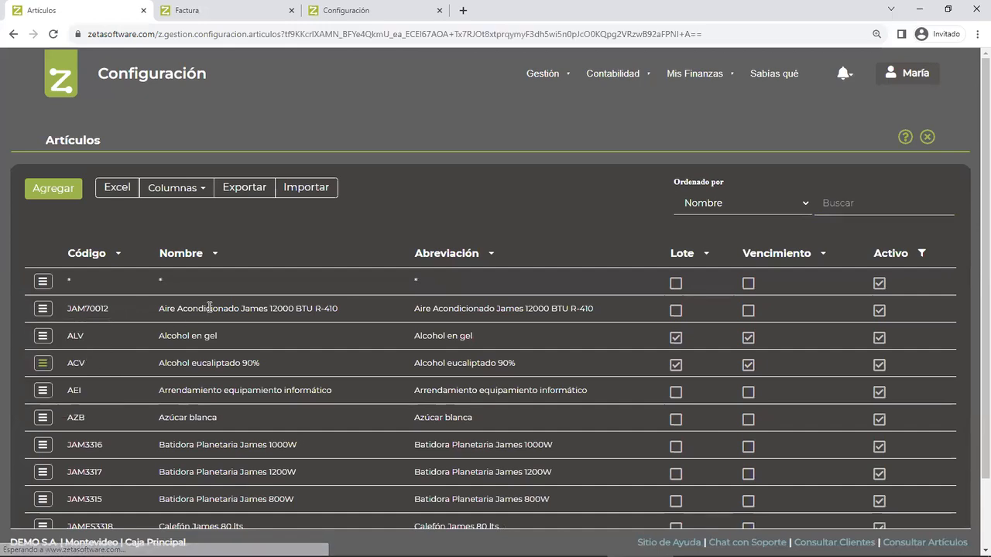
pyautogui.scroll(-1, 252, 289)
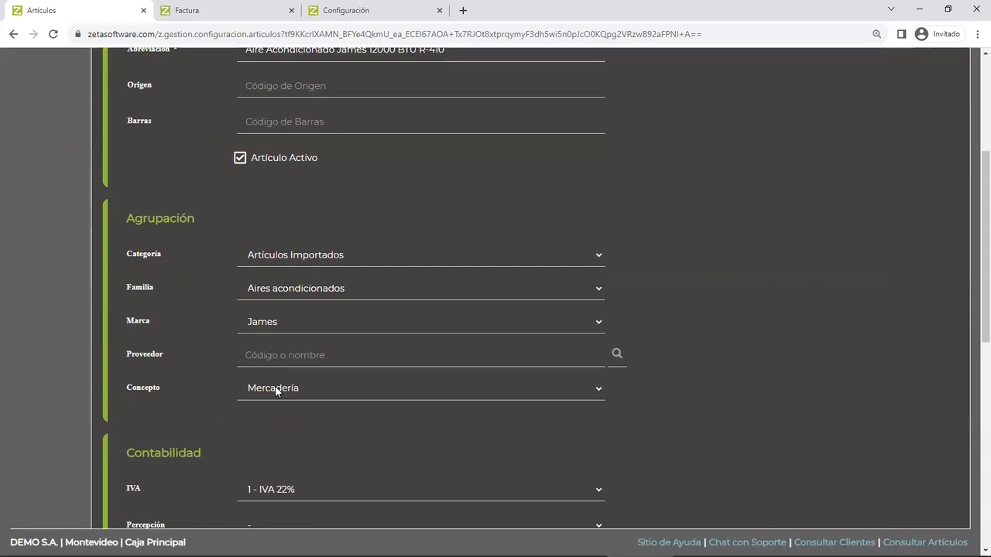
pyautogui.click(275, 389)
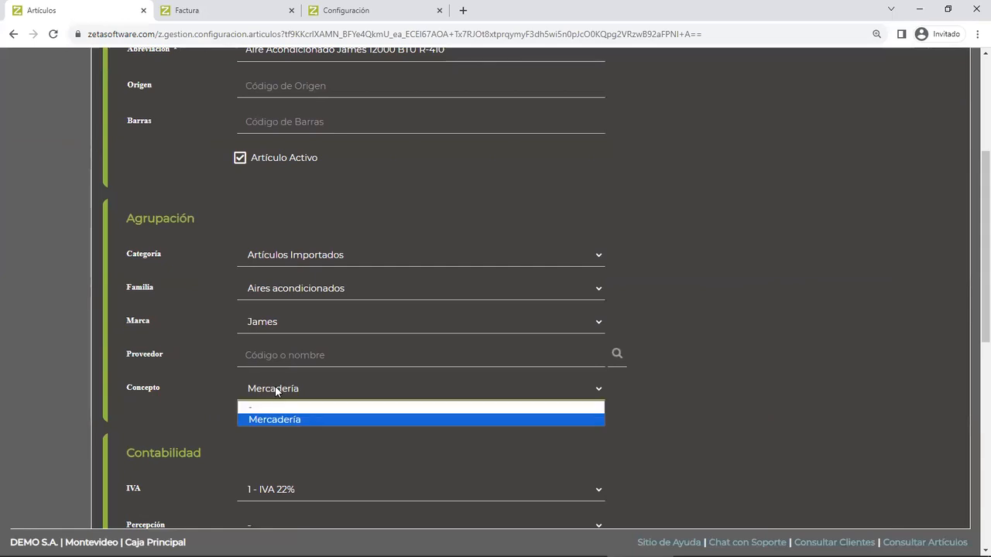
pyautogui.click(275, 391)
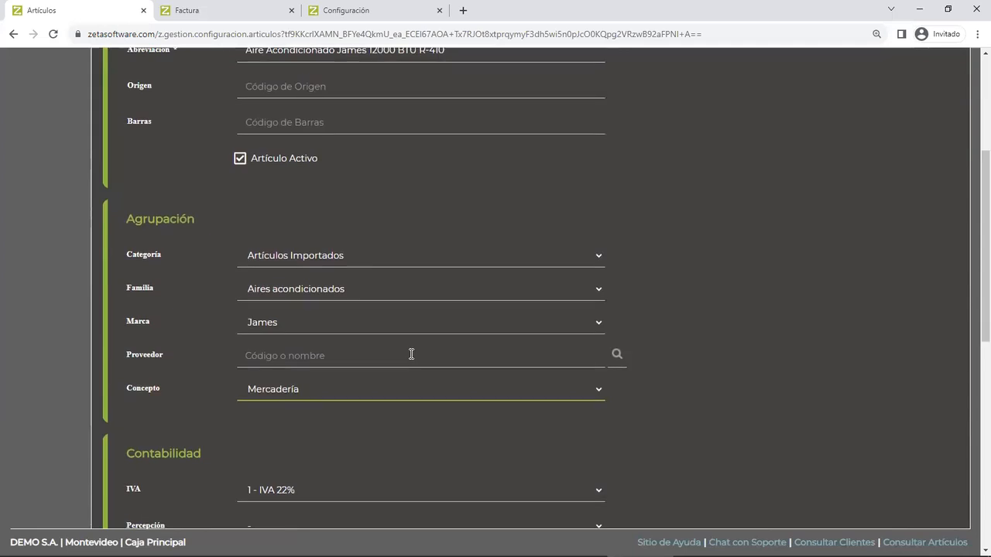
# - Leave the article without changes, search the Gestión reports for conce and open the Totales por Concepto report
pyautogui.scroll(3, 409, 353)
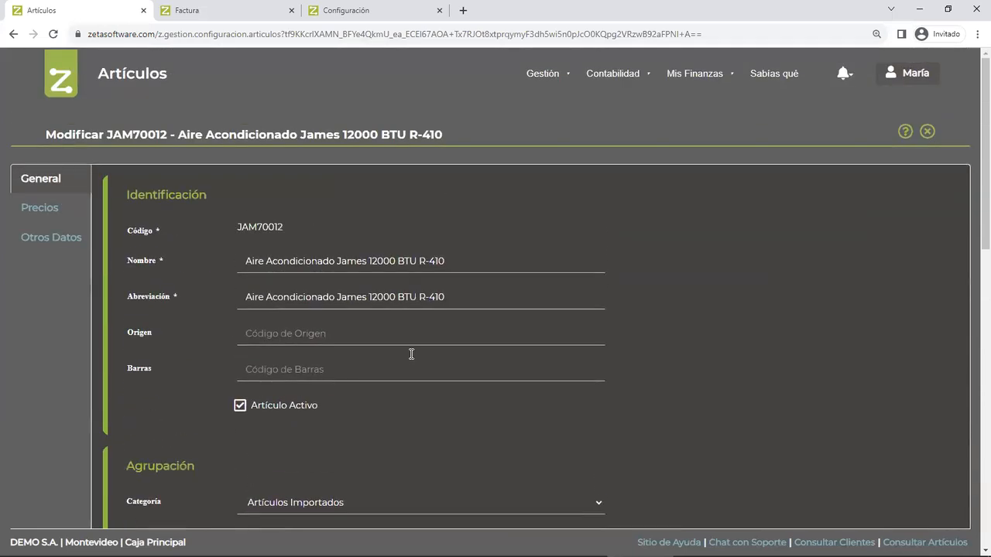
pyautogui.click(928, 133)
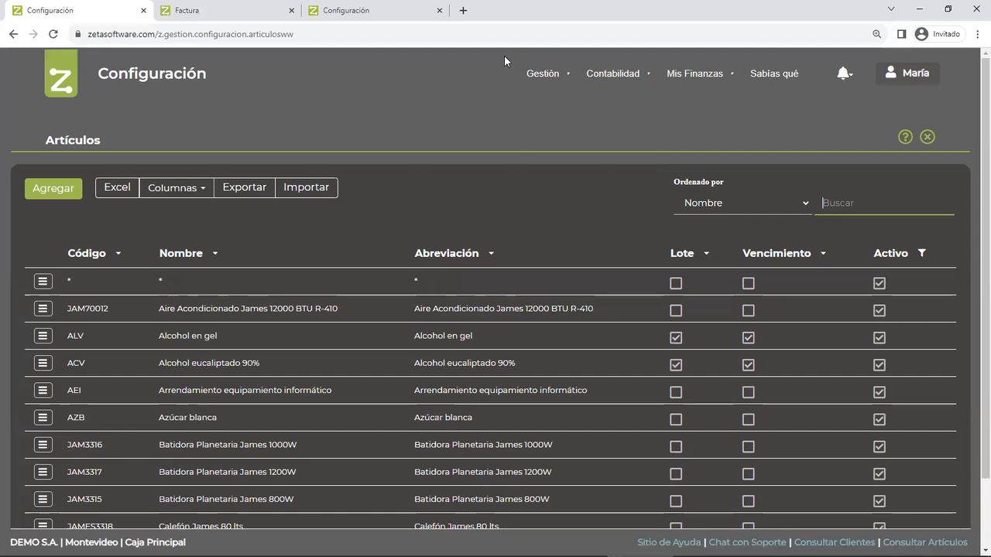
pyautogui.moveTo(542, 73)
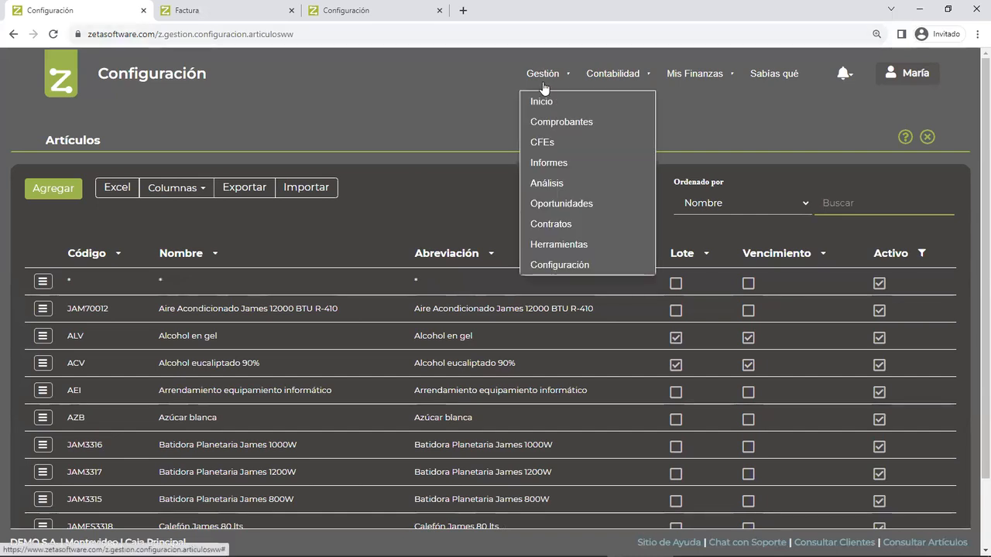
pyautogui.click(542, 162)
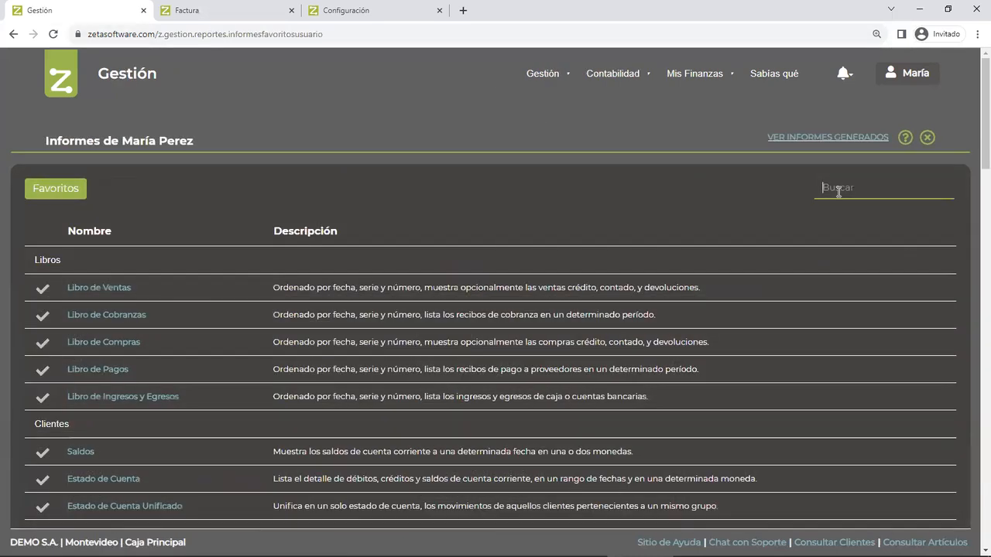
pyautogui.write('conce')
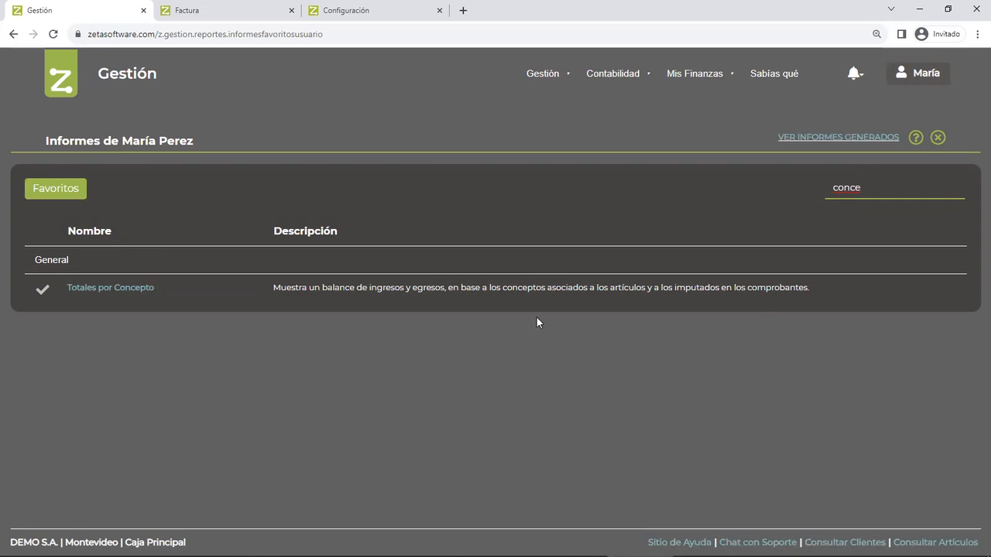
pyautogui.click(125, 290)
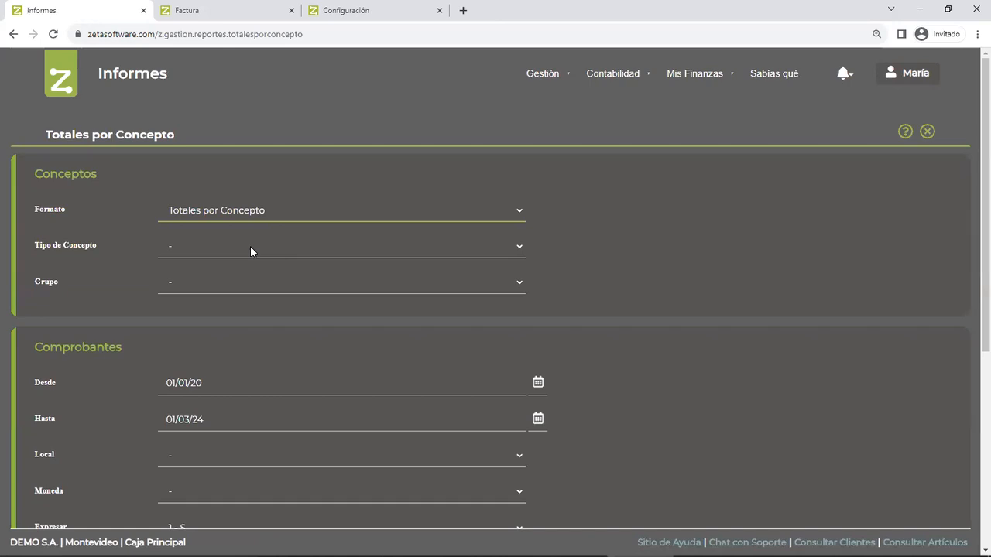
# - Examine the Concepto options of the Comprobantes por Concepto format and return the report's Formato to Totales por Concepto
pyautogui.click(220, 211)
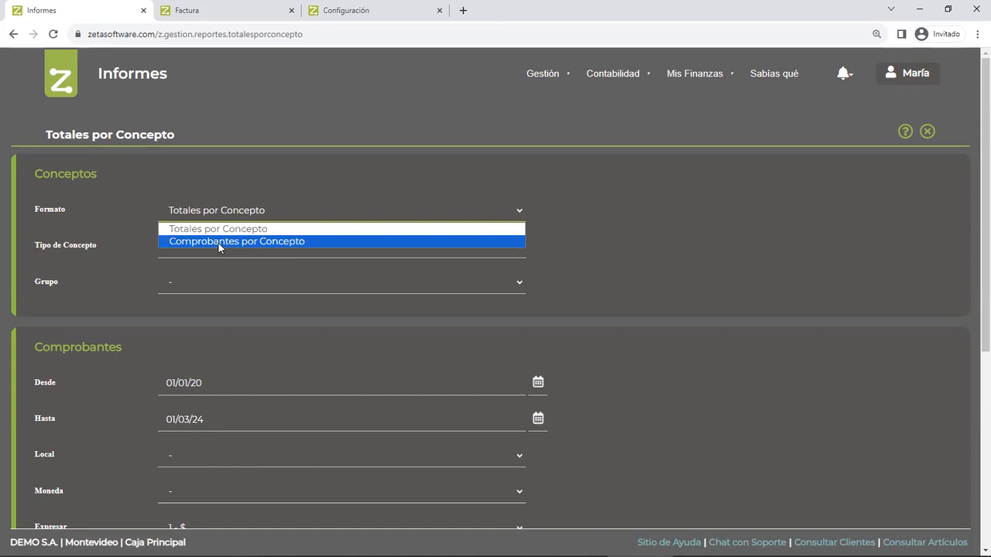
pyautogui.click(218, 241)
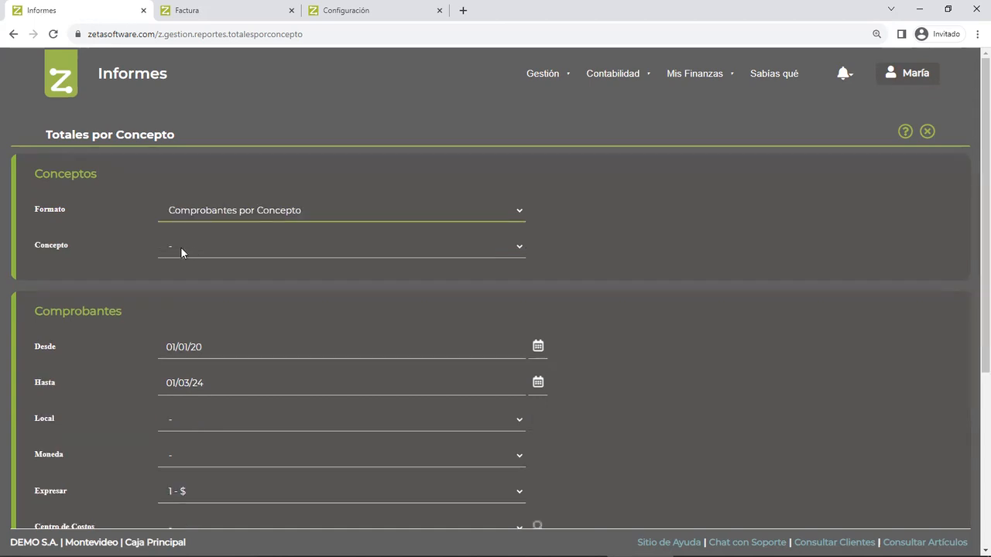
pyautogui.click(181, 247)
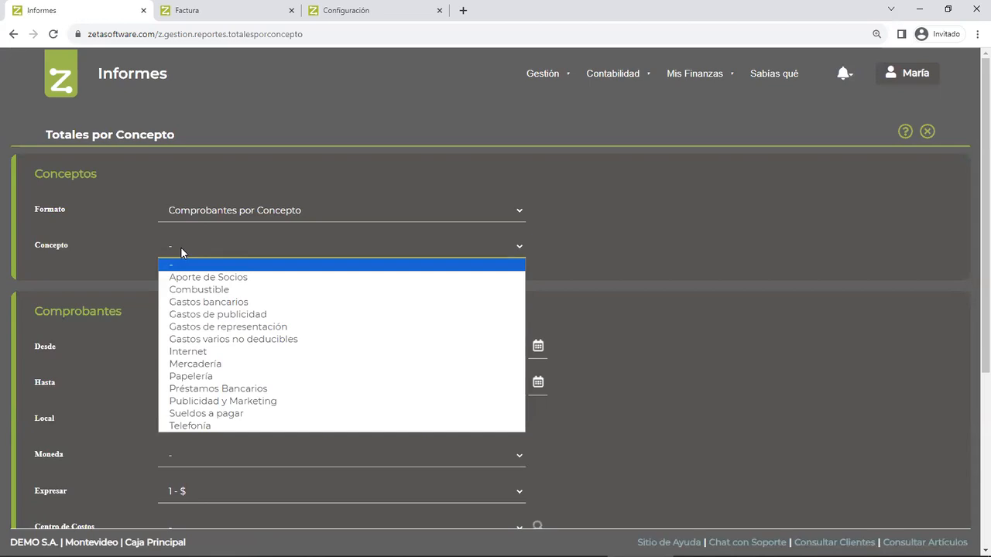
pyautogui.click(206, 210)
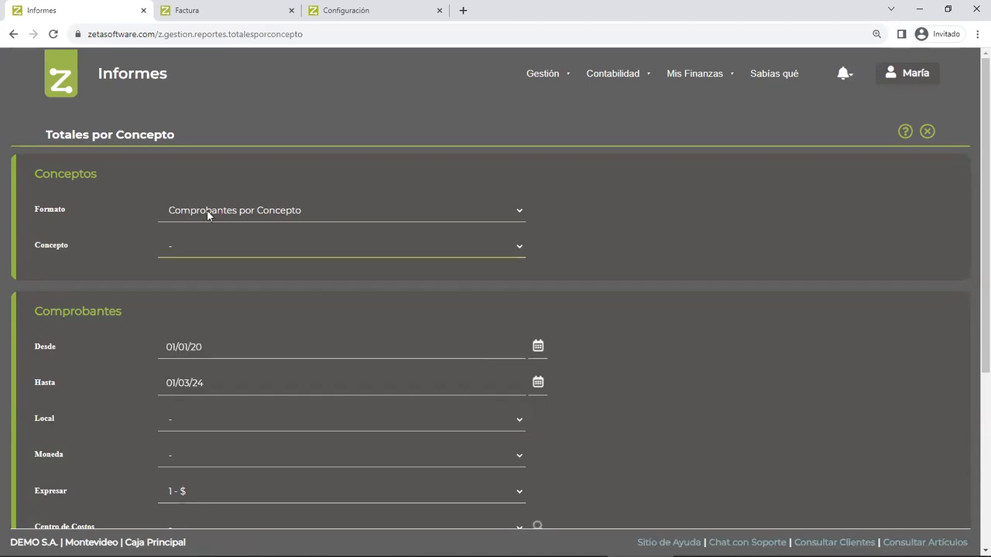
pyautogui.click(180, 250)
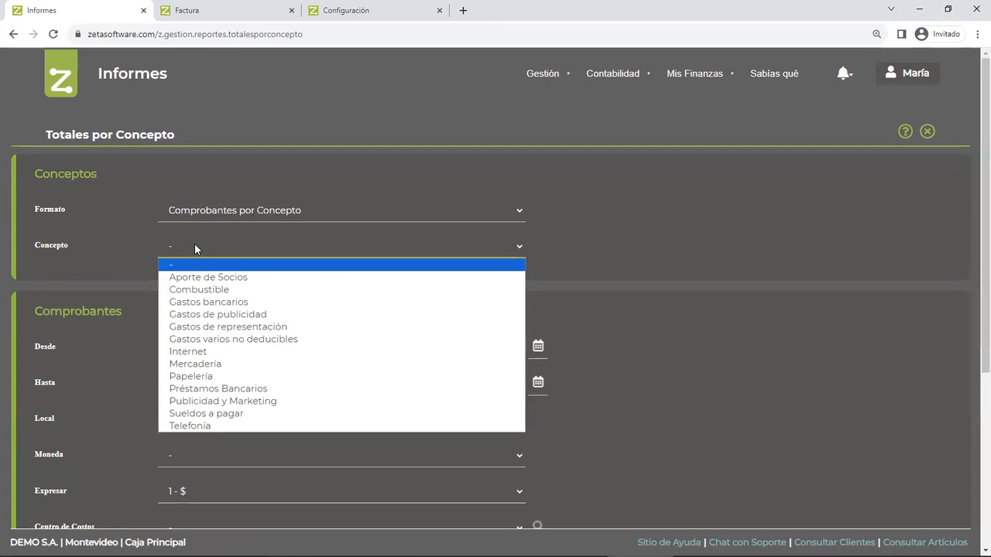
pyautogui.click(206, 221)
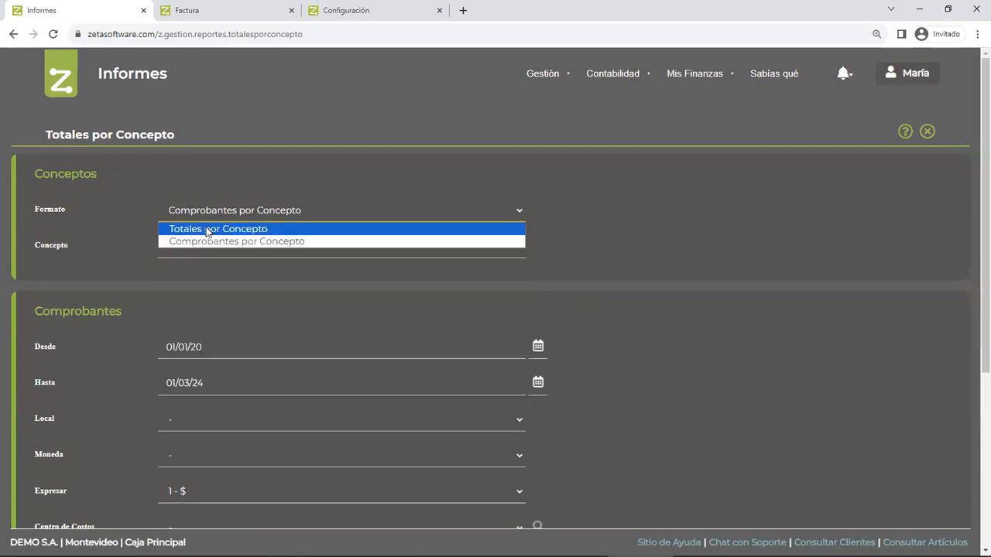
pyautogui.click(207, 230)
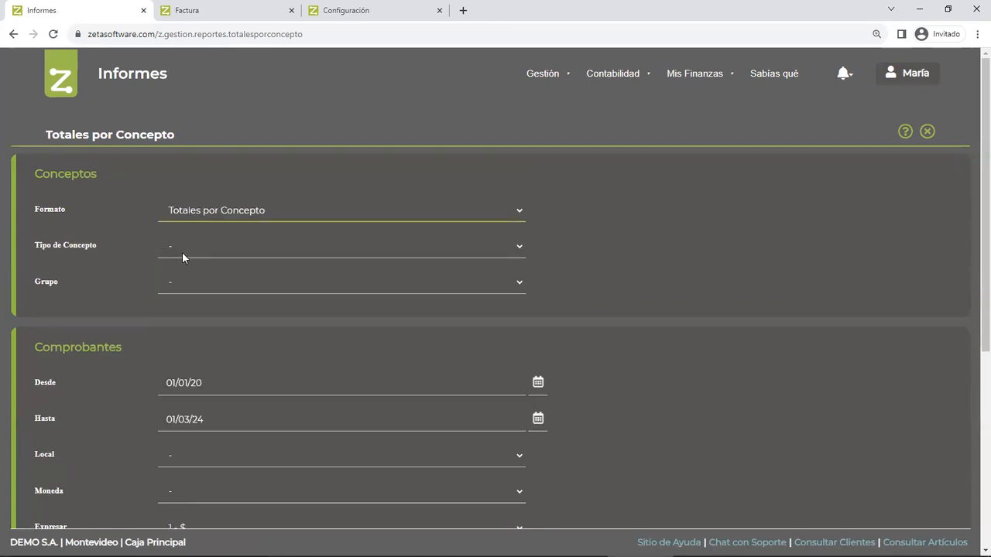
# - Set the report's Desde date to 01/01/23
pyautogui.click(170, 381)
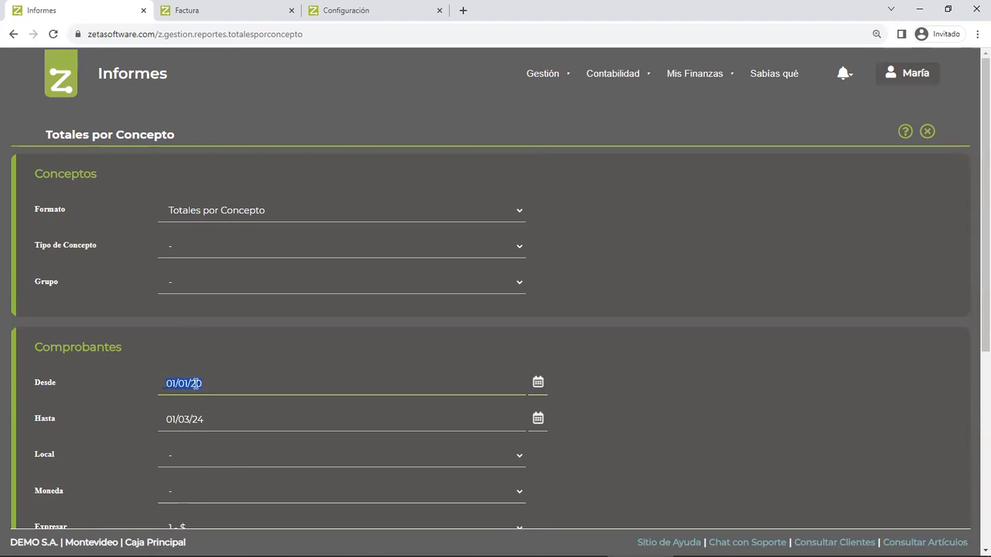
pyautogui.write('010123')
pyautogui.press('Tab')
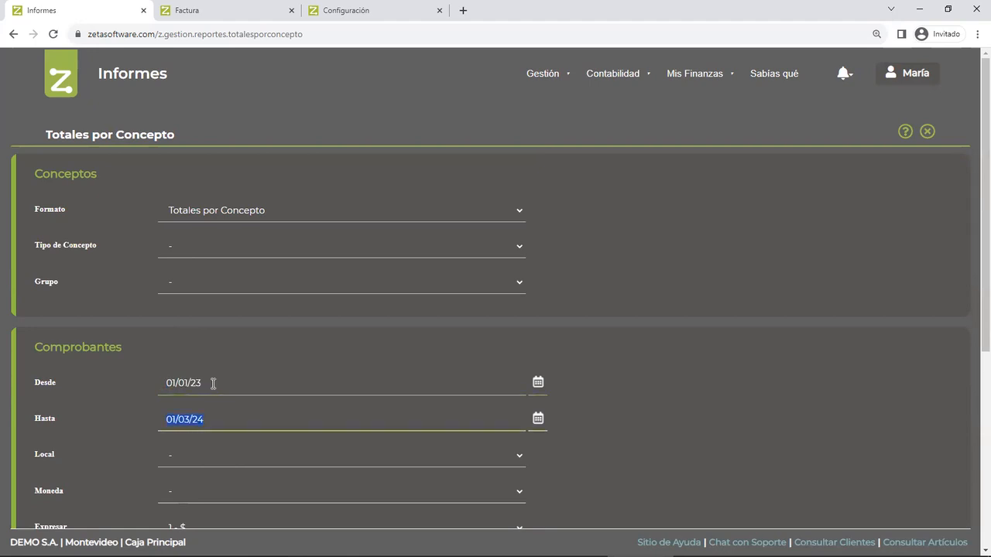
# - Examine the report's Tipo de Concepto, Grupo, Moneda and Expresar options, keeping Expresar at 1 - $
pyautogui.click(188, 246)
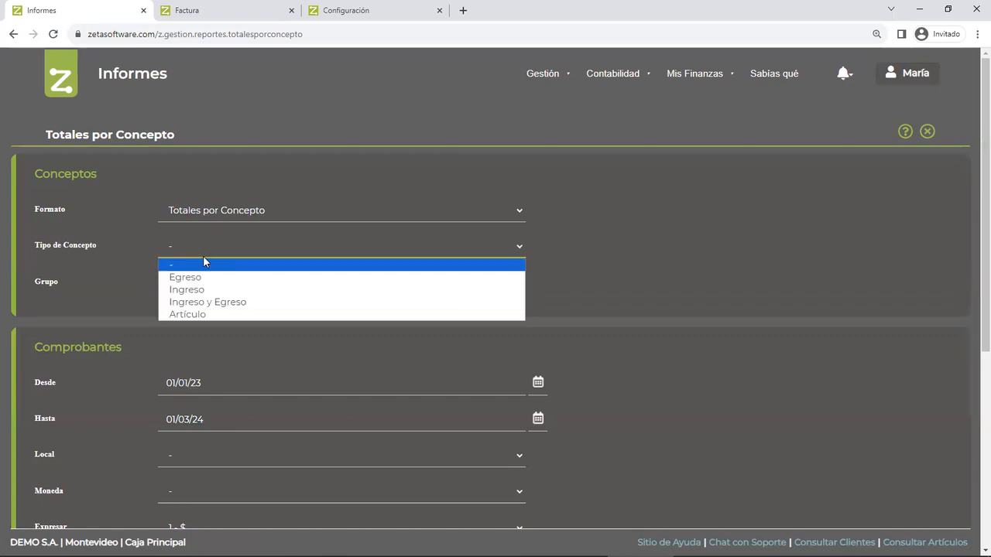
pyautogui.click(195, 286)
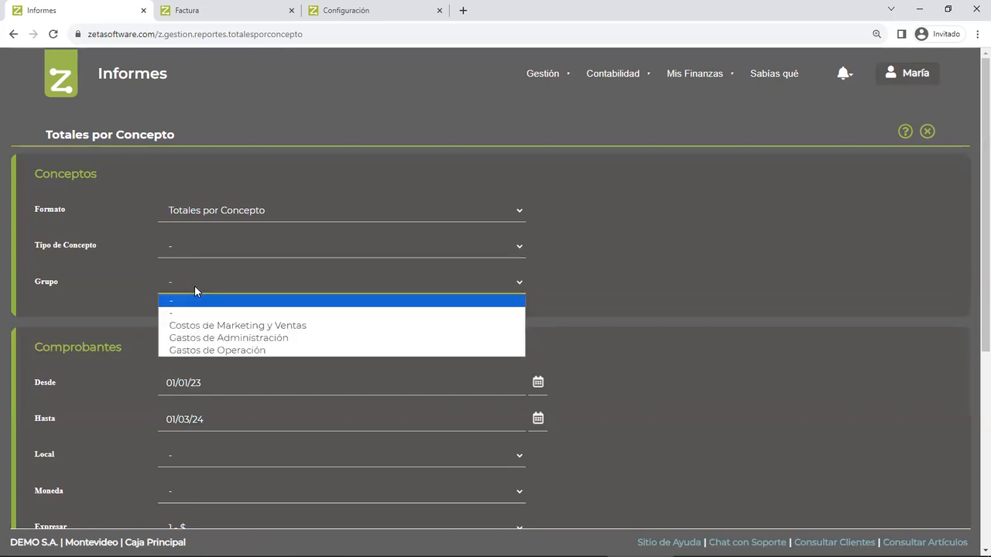
pyautogui.click(207, 280)
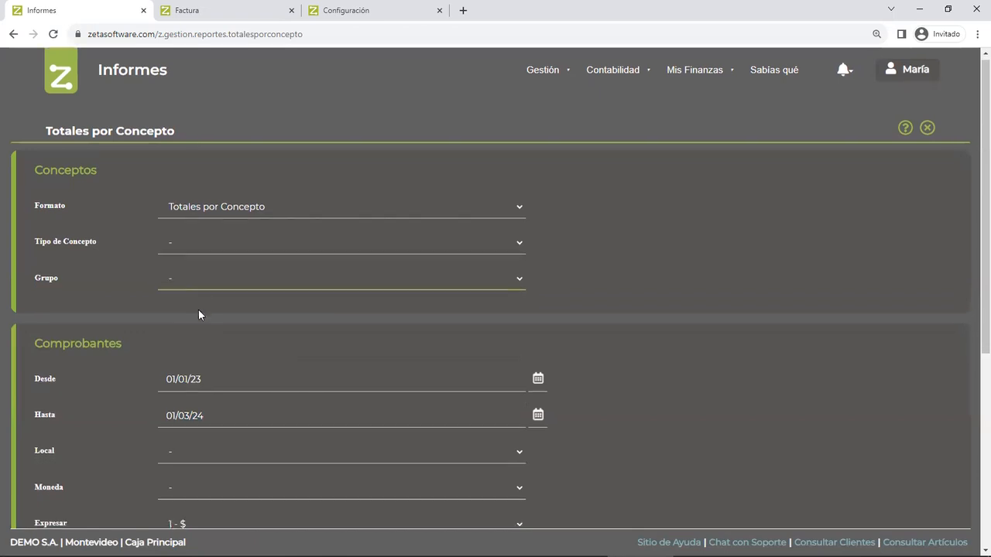
pyautogui.scroll(-3, 198, 314)
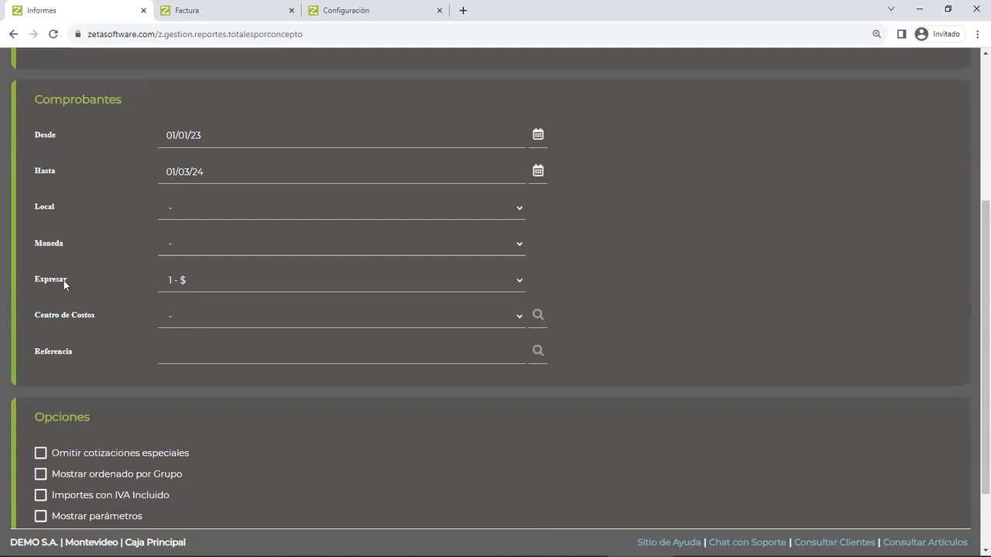
pyautogui.moveTo(77, 279); pyautogui.dragTo(32, 283)
pyautogui.click(178, 250)
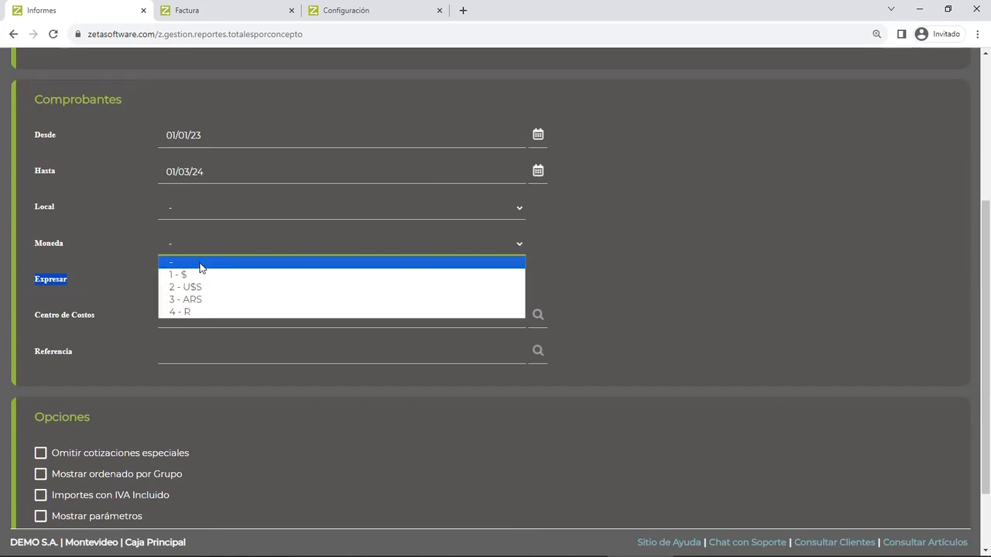
pyautogui.click(200, 263)
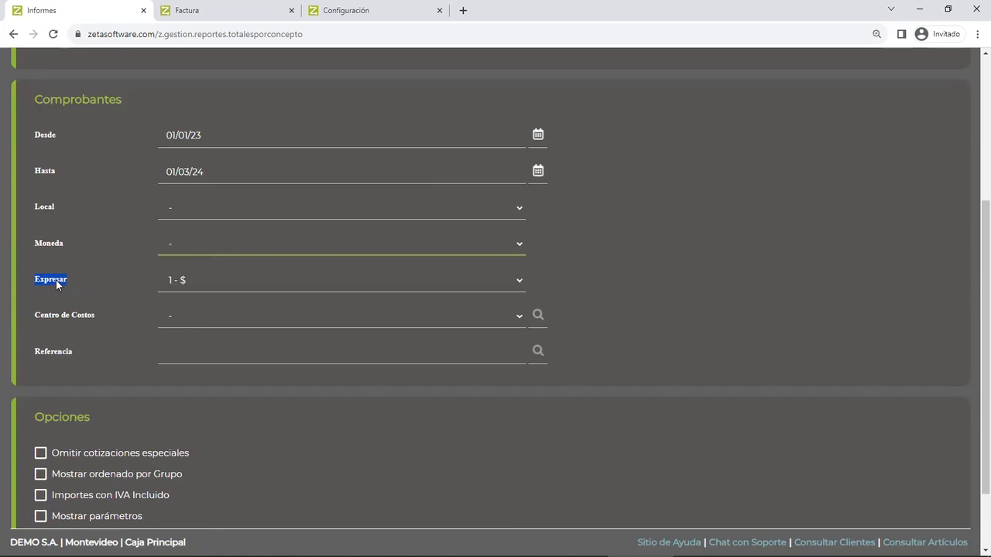
pyautogui.click(204, 279)
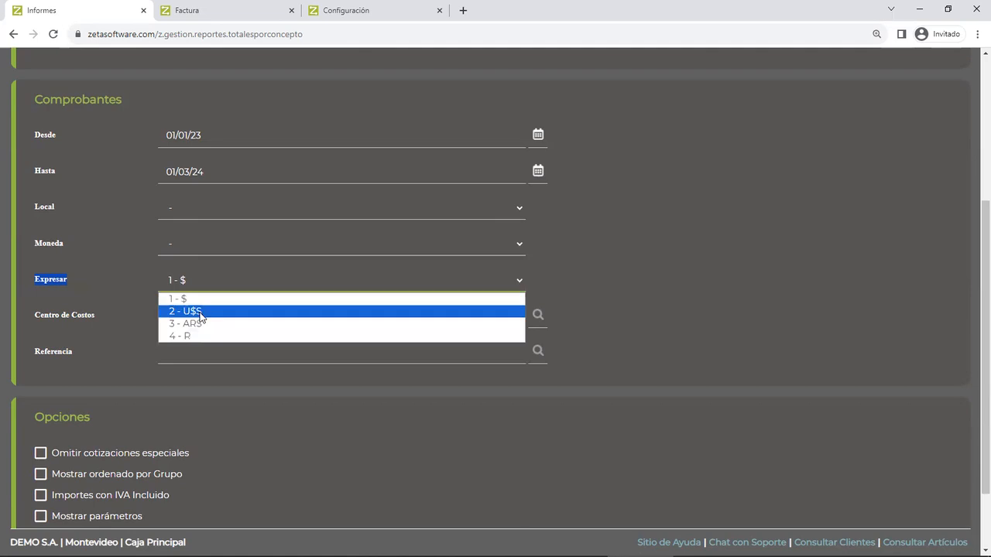
pyautogui.click(206, 299)
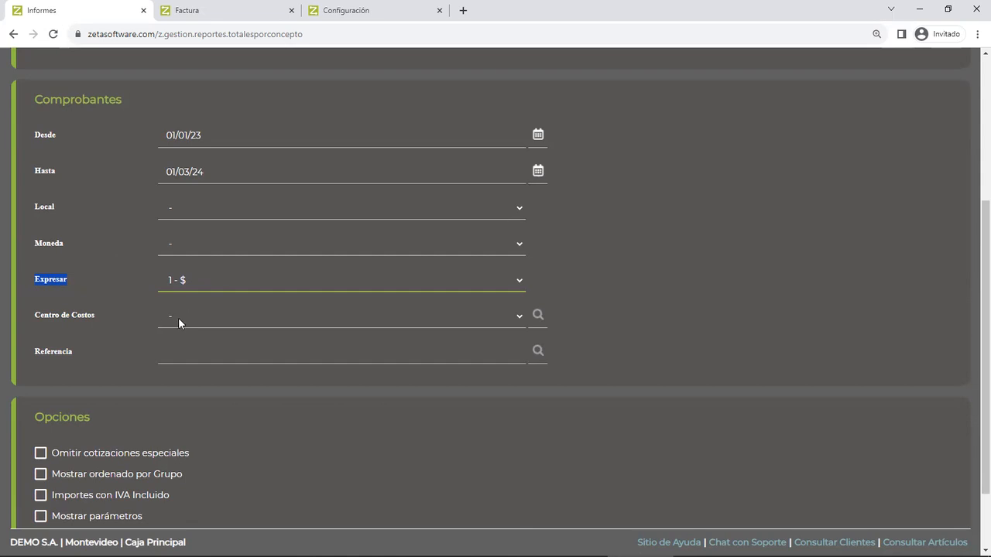
# - Enable Generar archivo Excel, leave Mostrar ordenado por Grupo and Importes con IVA Incluido off, and generate the report
pyautogui.scroll(-2, 128, 370)
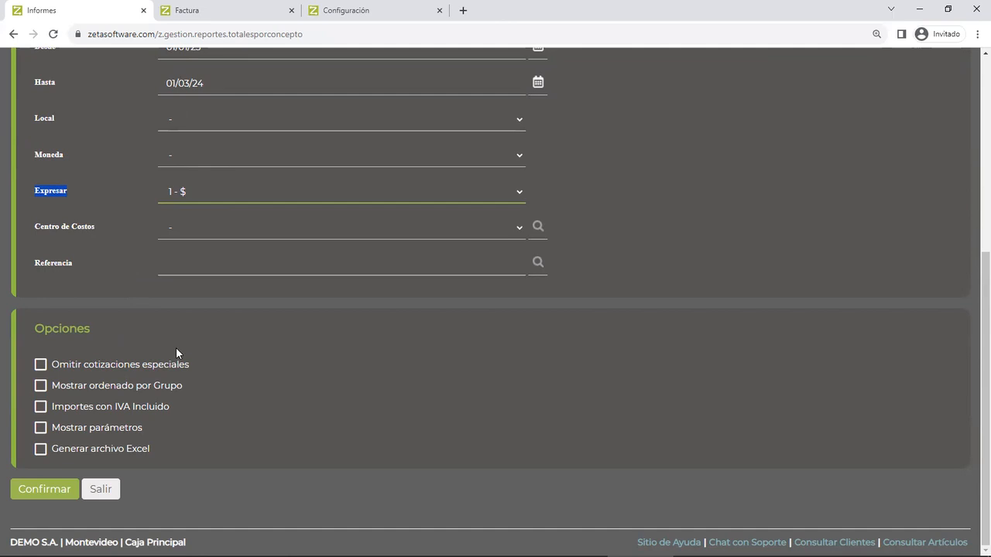
pyautogui.click(38, 387)
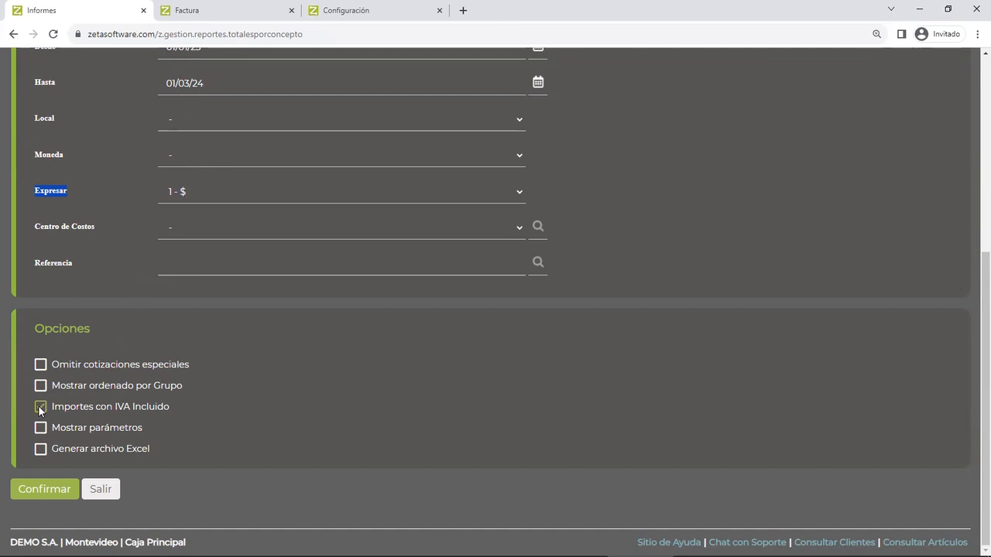
pyautogui.click(39, 408)
pyautogui.click(44, 450)
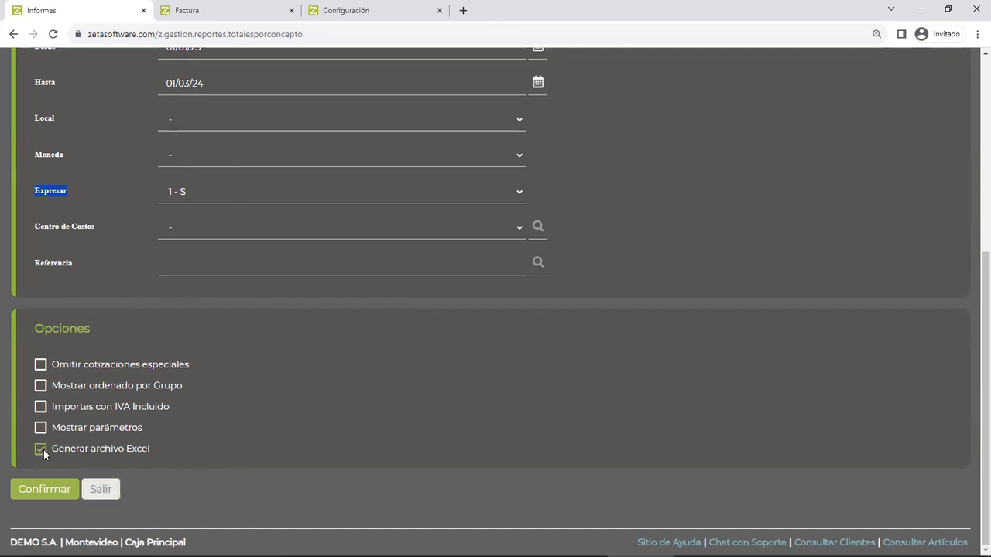
pyautogui.click(56, 489)
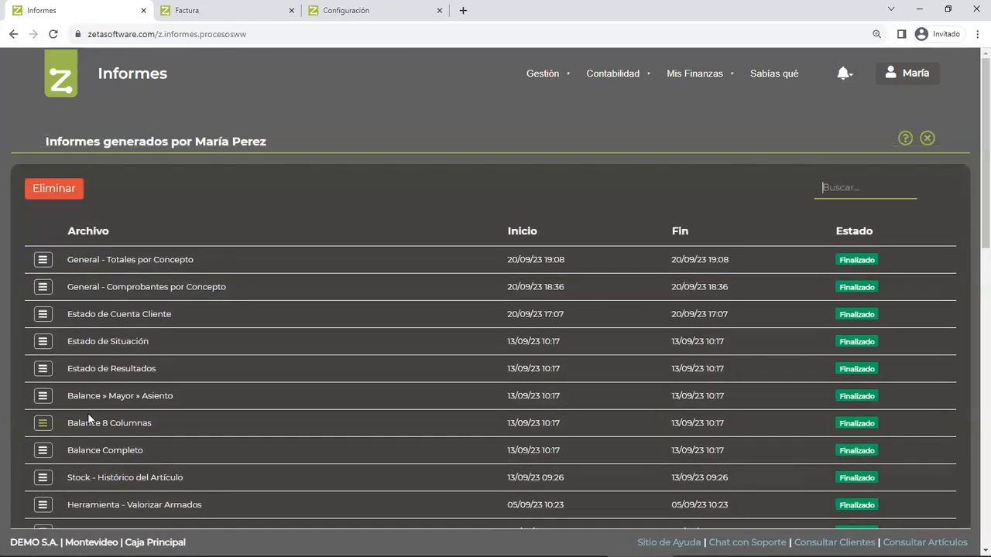
# - View the PDF of the newly generated General - Totales por Concepto report
pyautogui.click(44, 262)
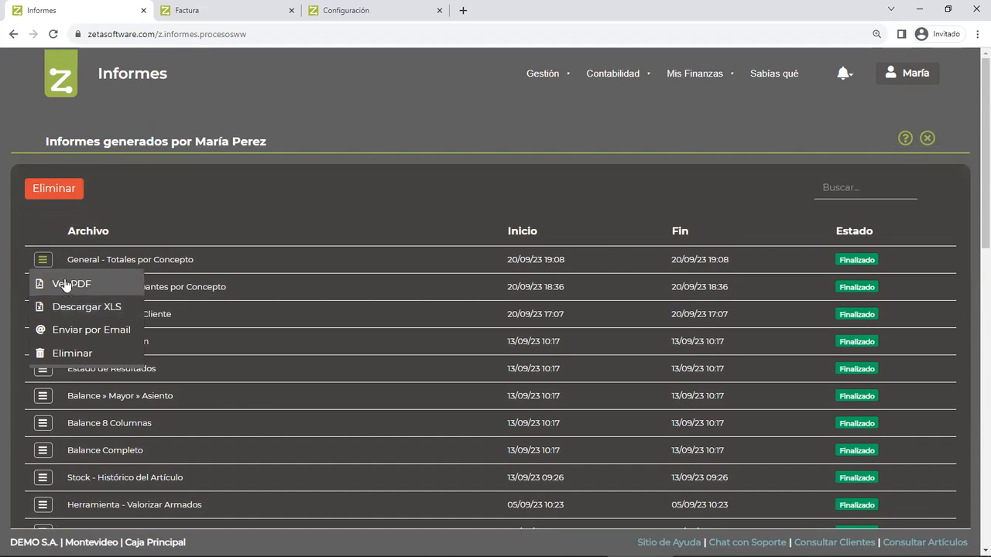
pyautogui.click(66, 284)
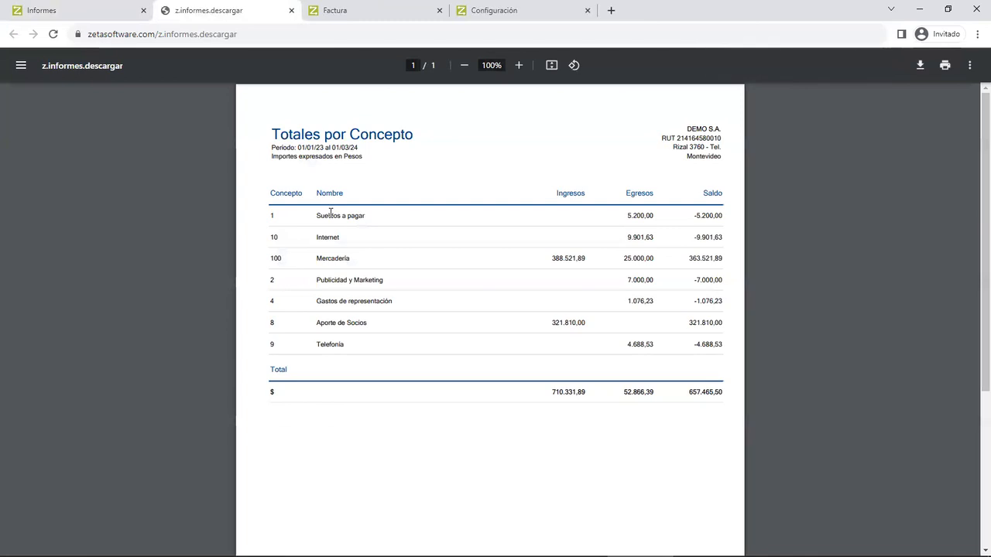
pyautogui.click(519, 65)
pyautogui.click(520, 65)
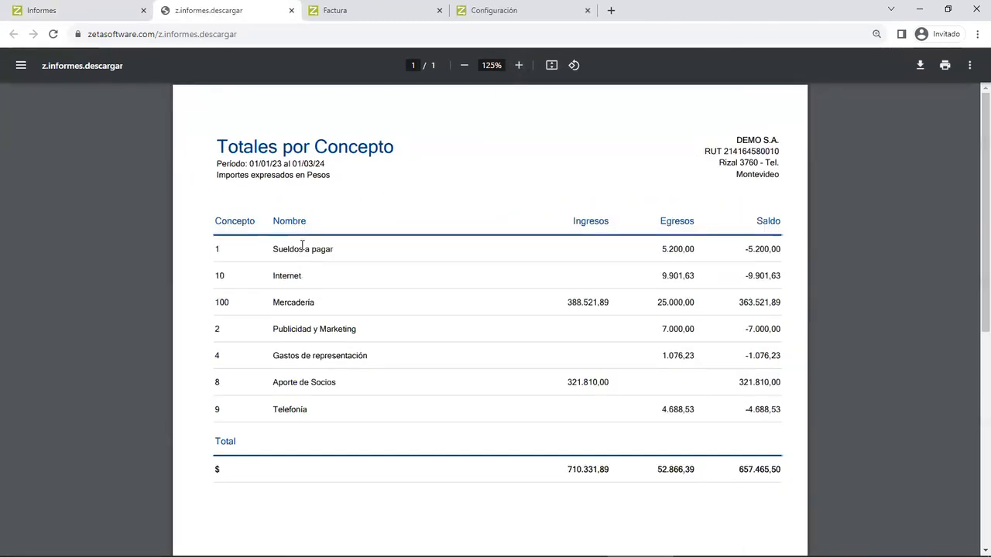
# - Examine the Sueldos a pagar, Mercadería and Aporte de Socios rows of the report and close the PDF
pyautogui.moveTo(279, 250); pyautogui.dragTo(321, 251)
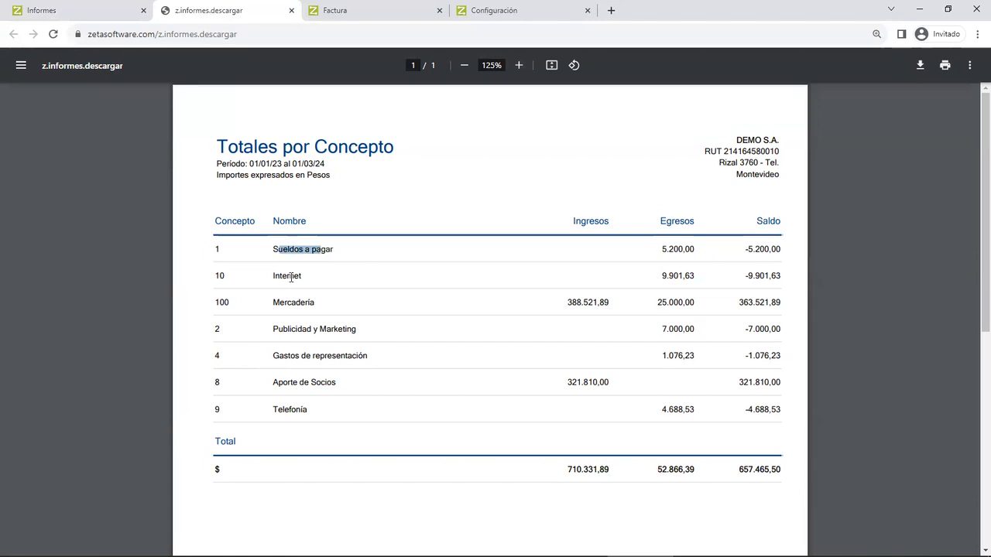
pyautogui.moveTo(275, 303); pyautogui.dragTo(316, 304)
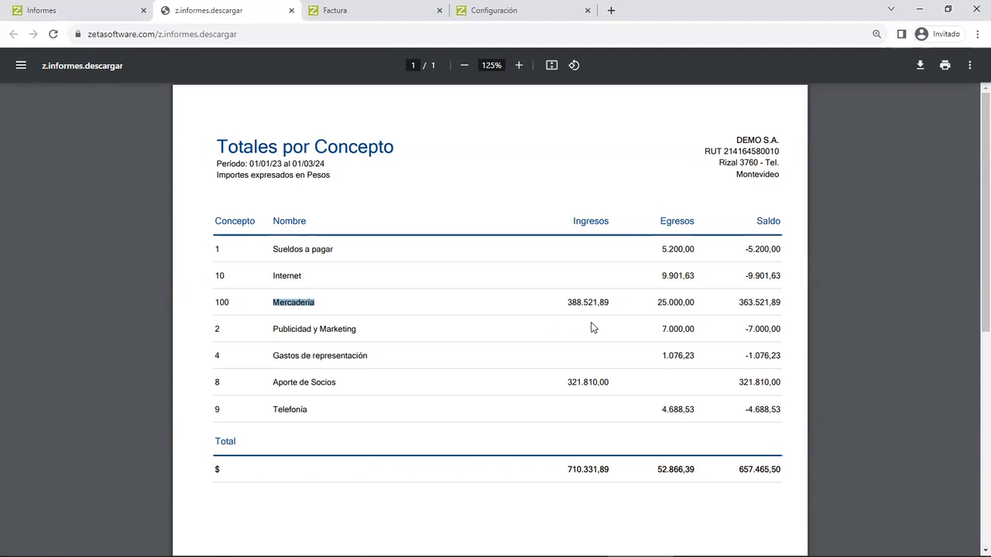
pyautogui.moveTo(567, 302); pyautogui.dragTo(686, 302)
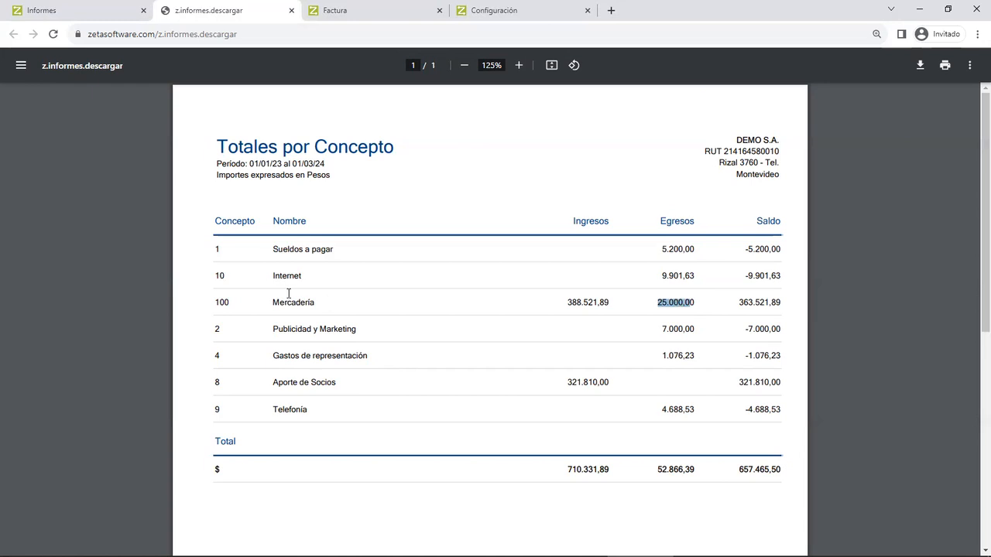
pyautogui.moveTo(273, 302); pyautogui.dragTo(316, 303)
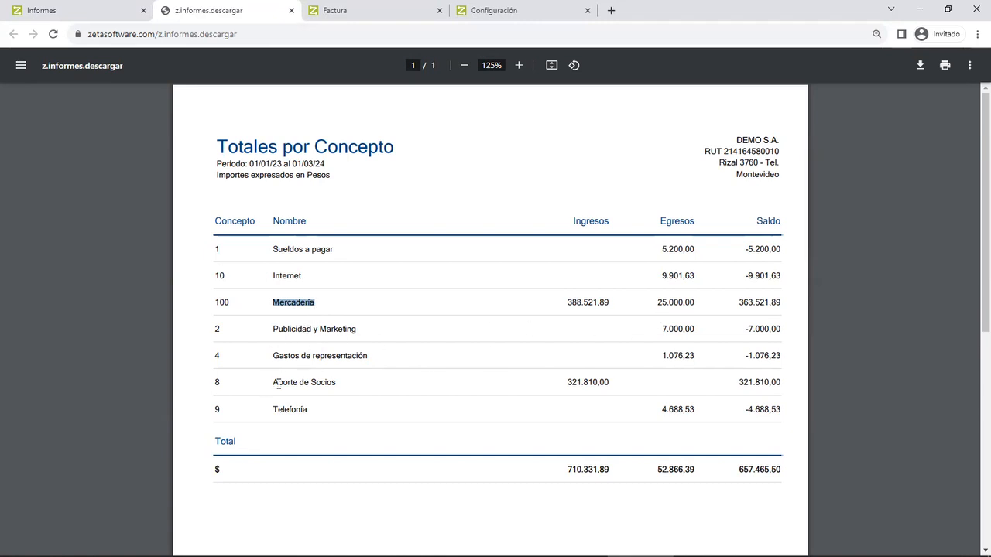
pyautogui.click(569, 382)
pyautogui.moveTo(569, 383); pyautogui.dragTo(602, 382)
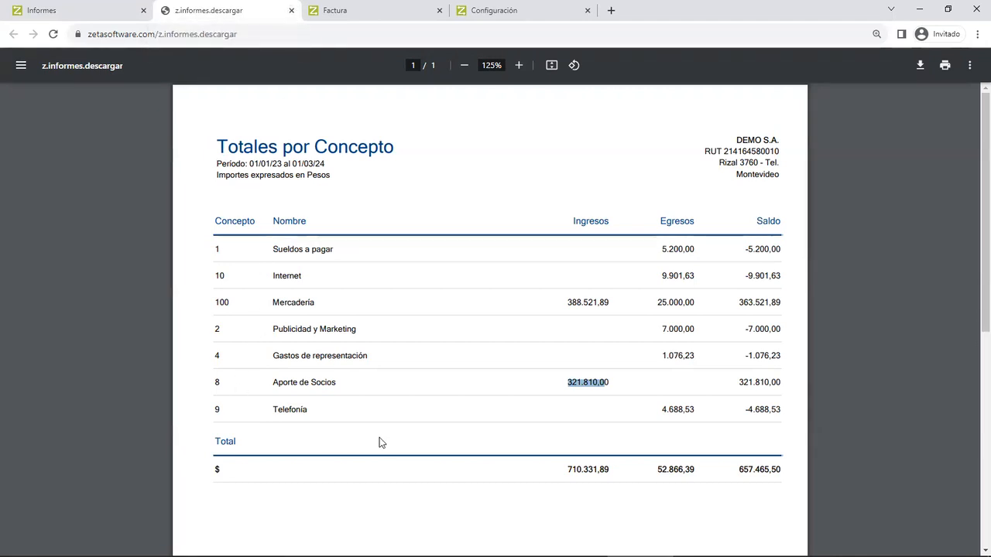
pyautogui.click(291, 11)
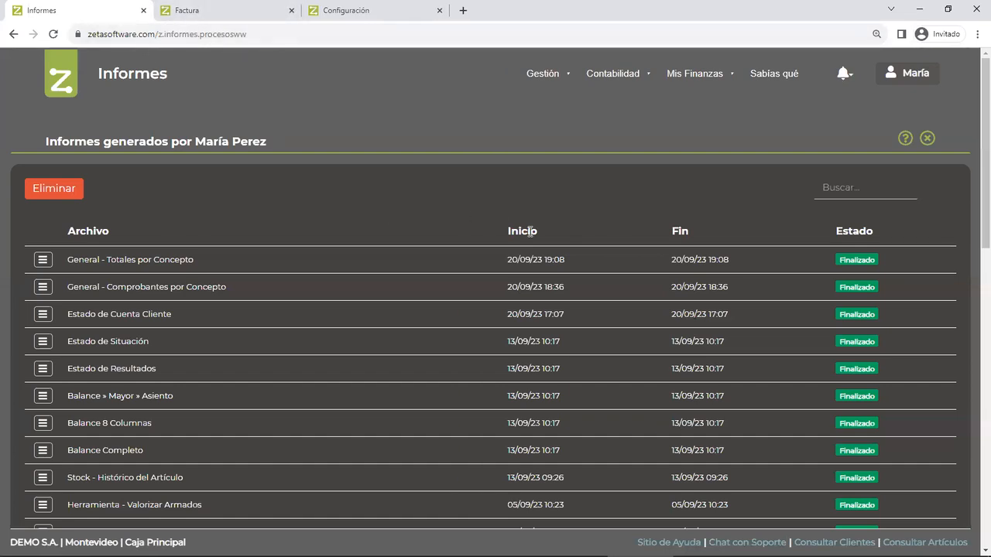
# - Return to the Totales por Concepto report setup, set Formato to Comprobantes por Concepto and Concepto to Internet, and generate the report
pyautogui.click(240, 266)
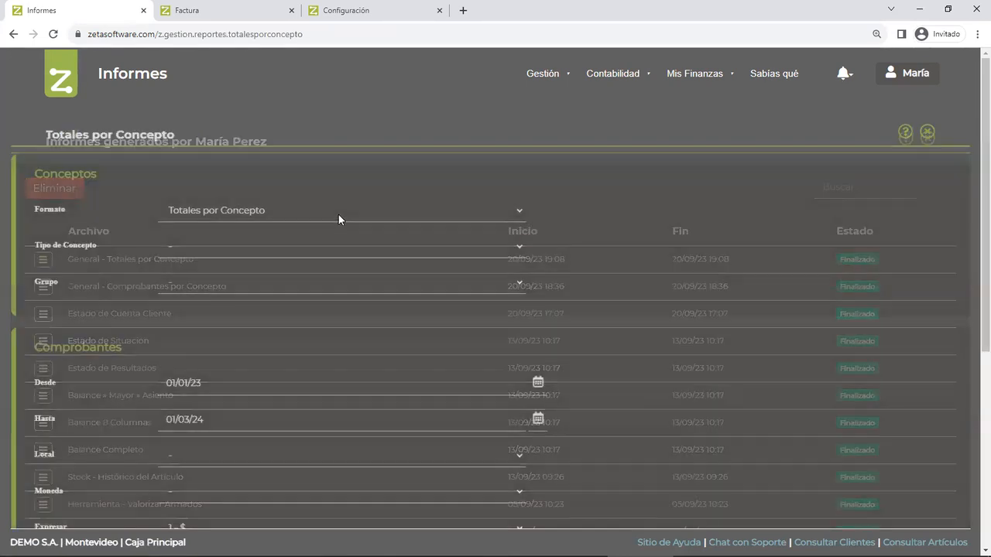
pyautogui.click(203, 211)
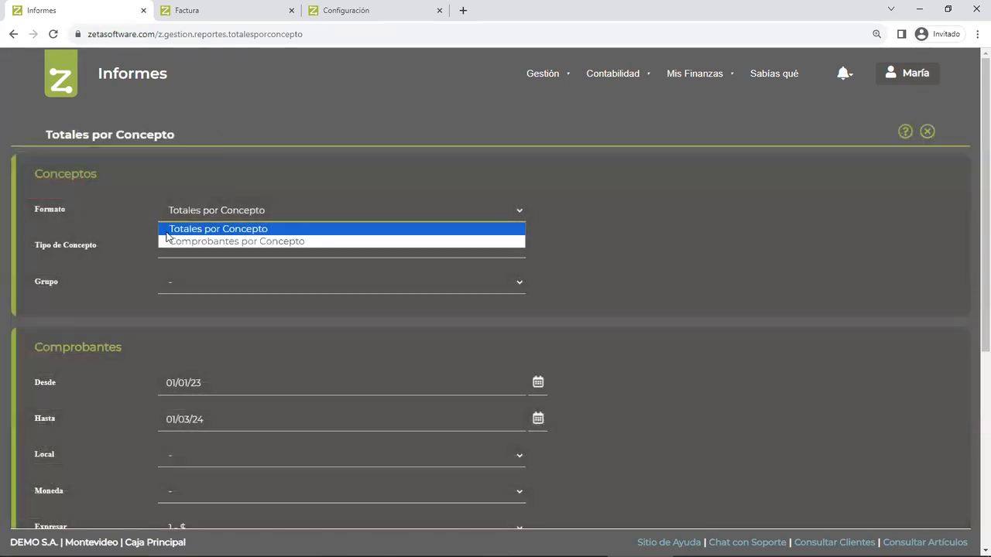
pyautogui.click(212, 241)
pyautogui.click(213, 249)
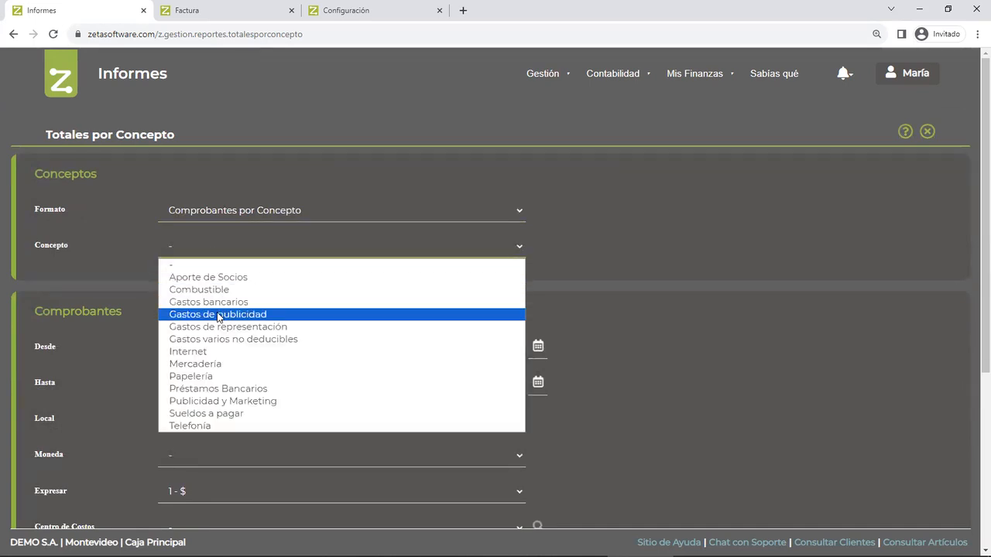
pyautogui.click(221, 354)
pyautogui.scroll(-4, 222, 354)
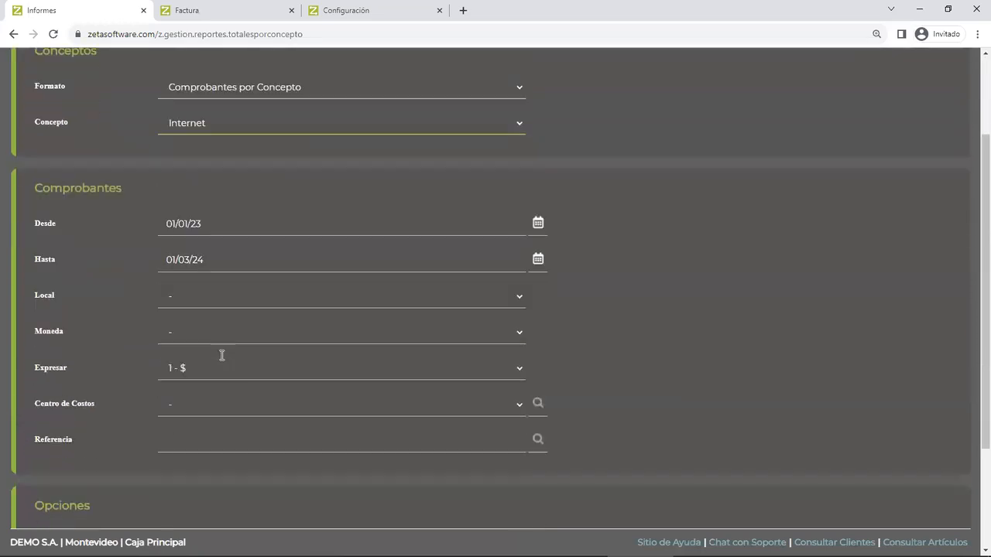
pyautogui.click(42, 488)
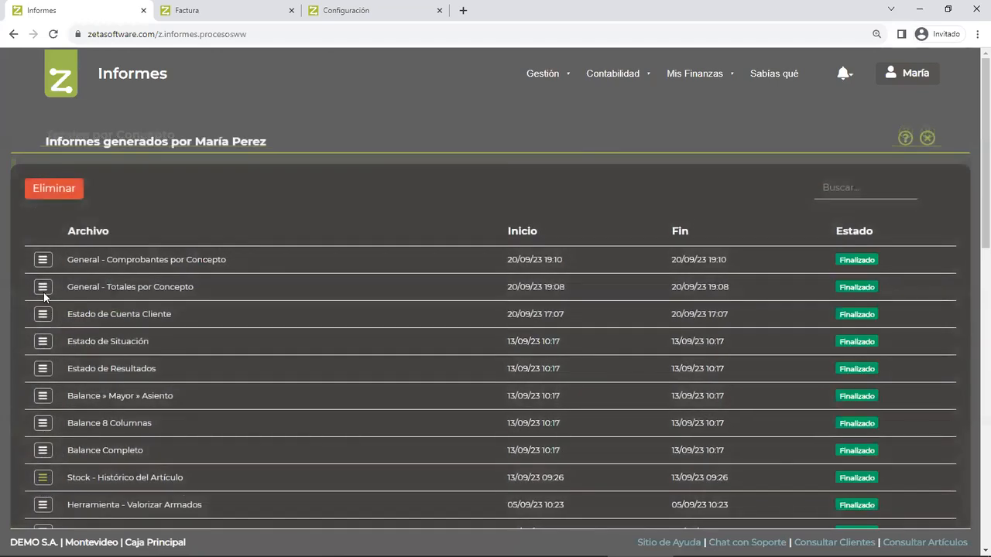
# - View the PDF of the newly generated General - Comprobantes por Concepto report, examine the Internet vouchers, and close it
pyautogui.click(38, 264)
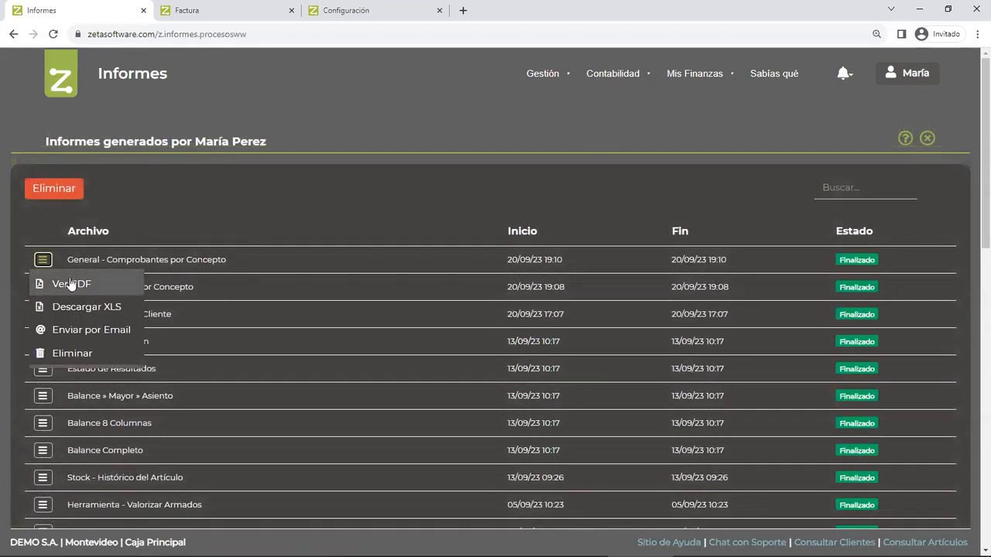
pyautogui.click(70, 284)
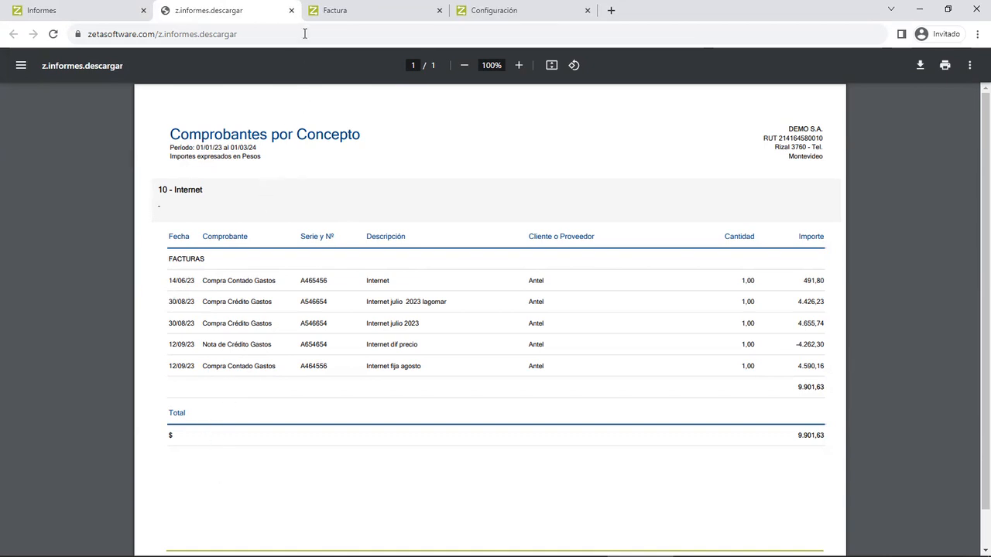
pyautogui.click(291, 10)
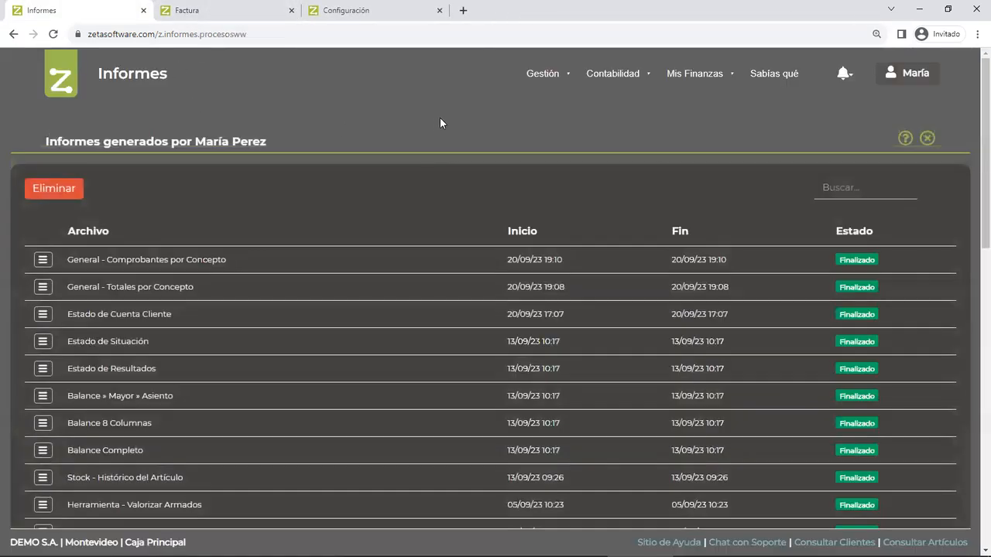
# - Filter the Gestión report list by "total", examine the Totales por Centro de Costos and Totales por Referencia entries, and close the list
pyautogui.moveTo(543, 80)
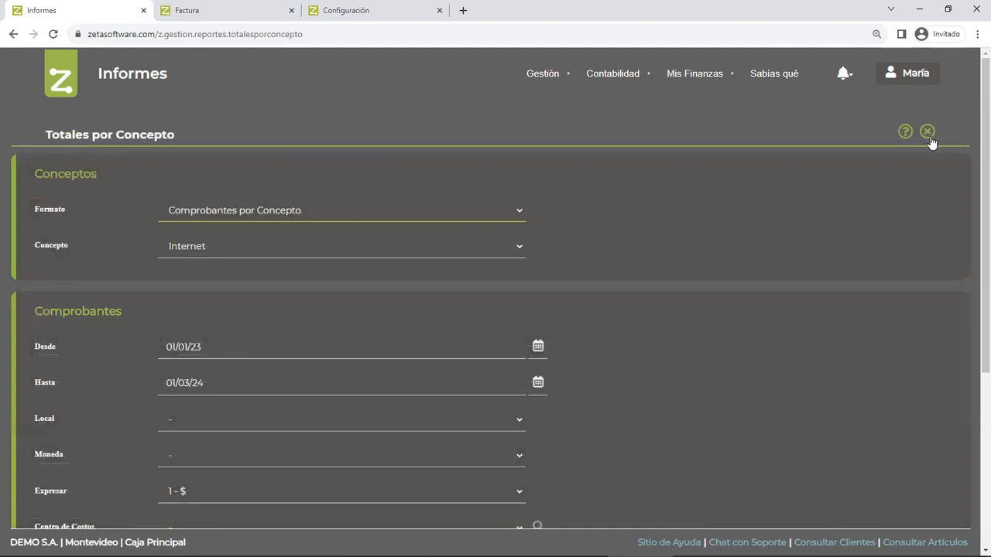
pyautogui.click(927, 133)
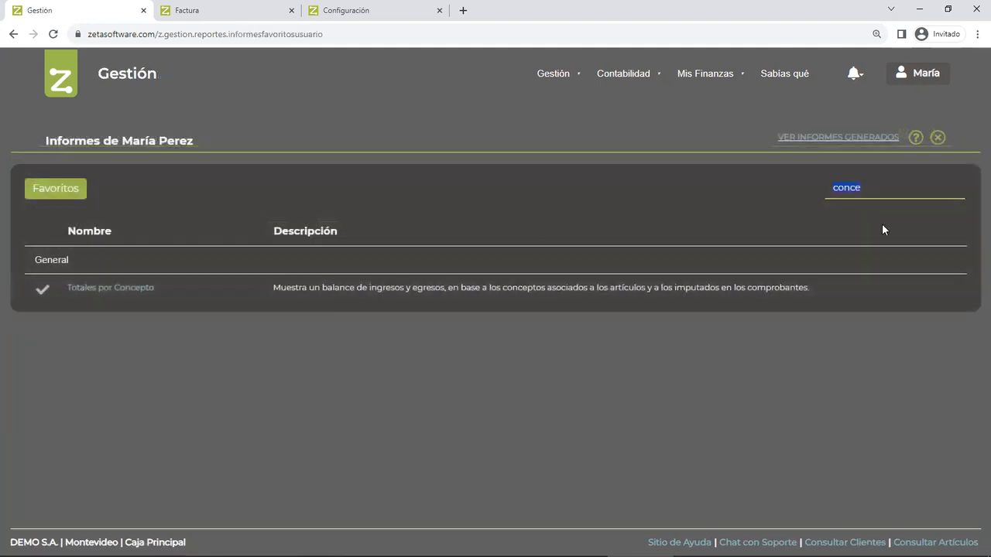
pyautogui.write('total')
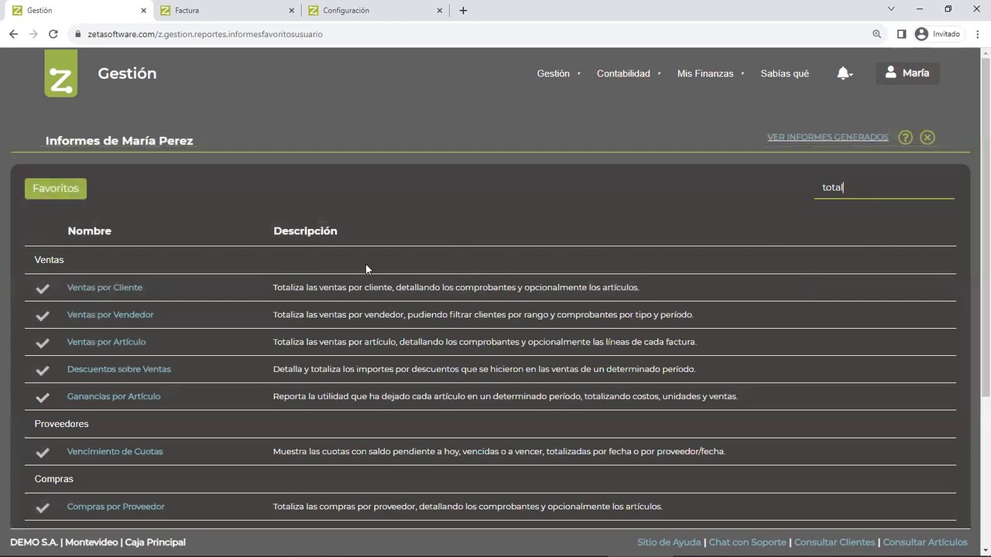
pyautogui.scroll(-3, 217, 348)
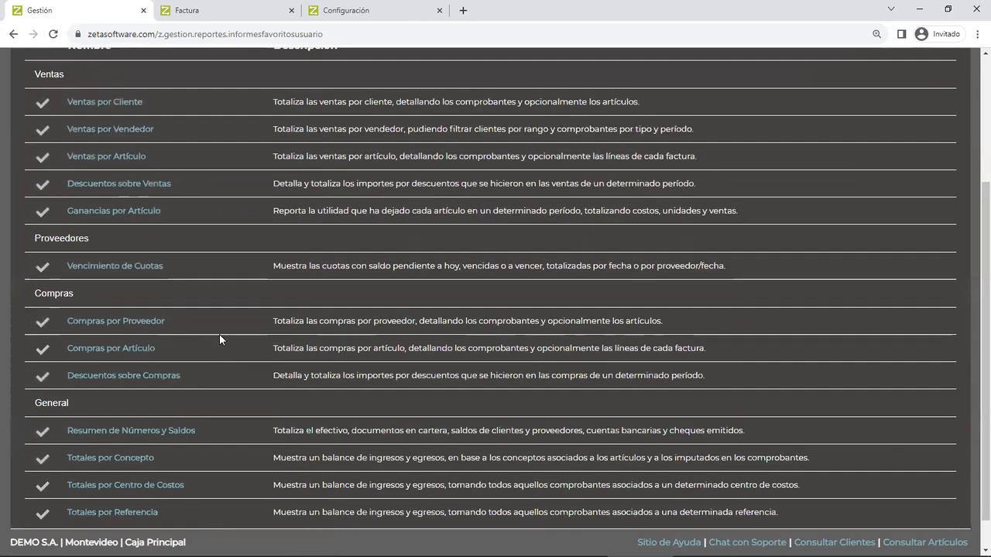
pyautogui.scroll(-1, 219, 334)
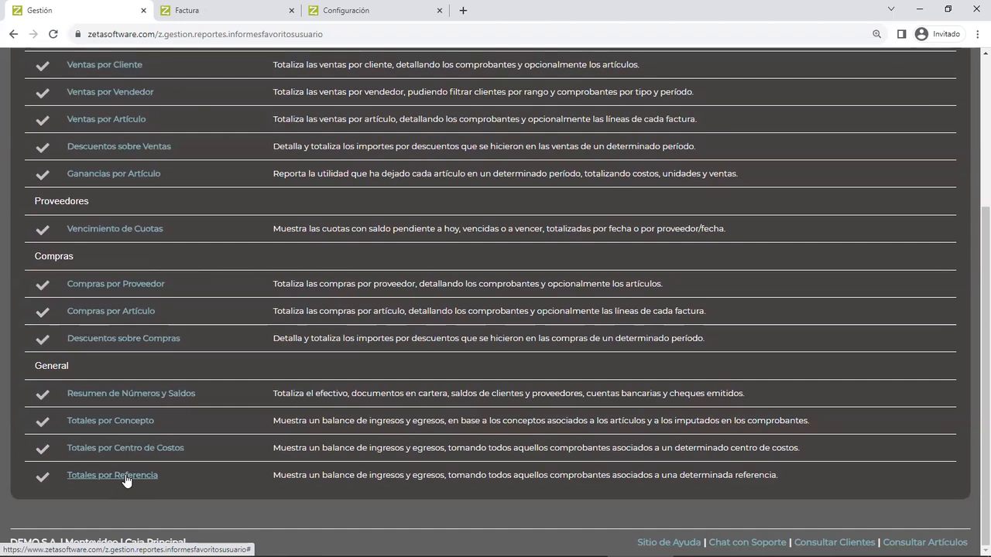
pyautogui.scroll(3, 291, 312)
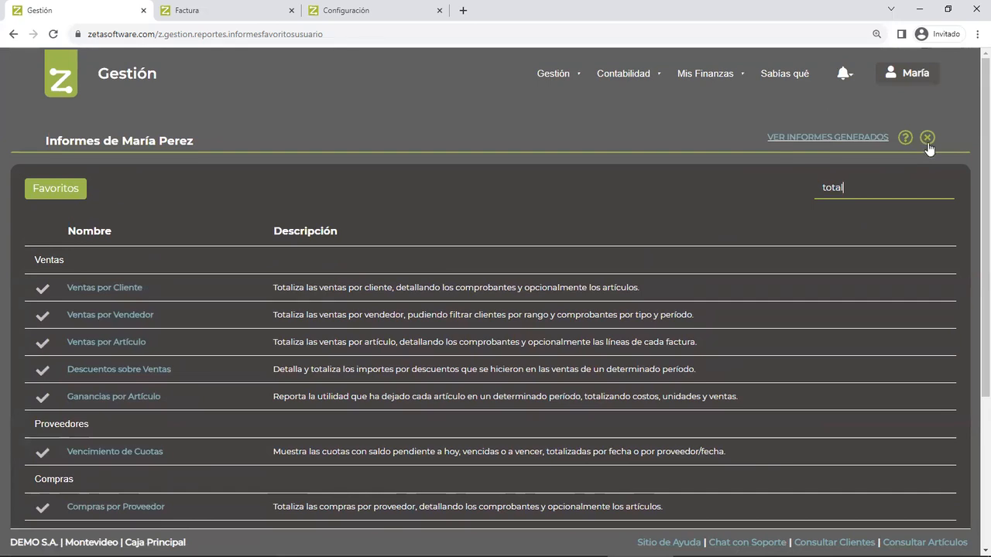
pyautogui.click(928, 139)
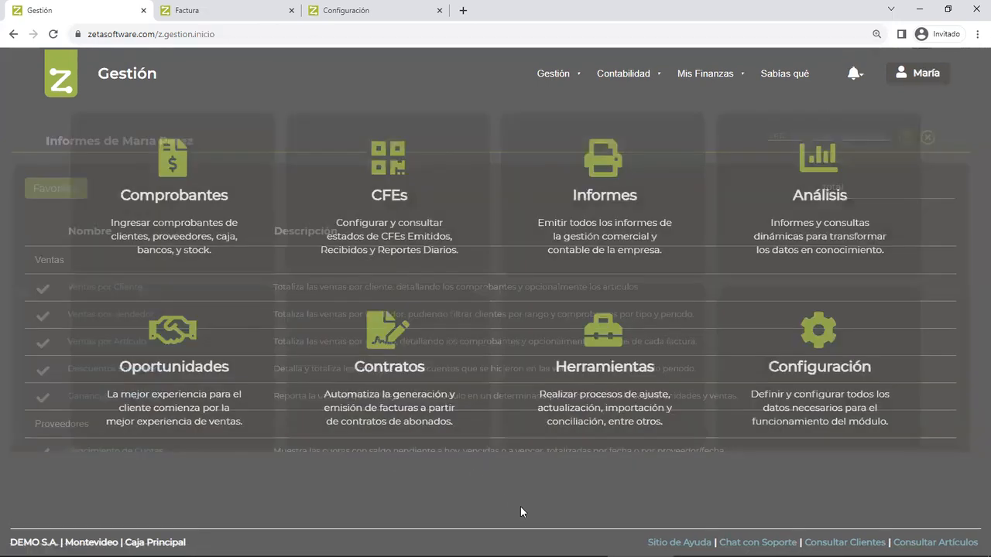